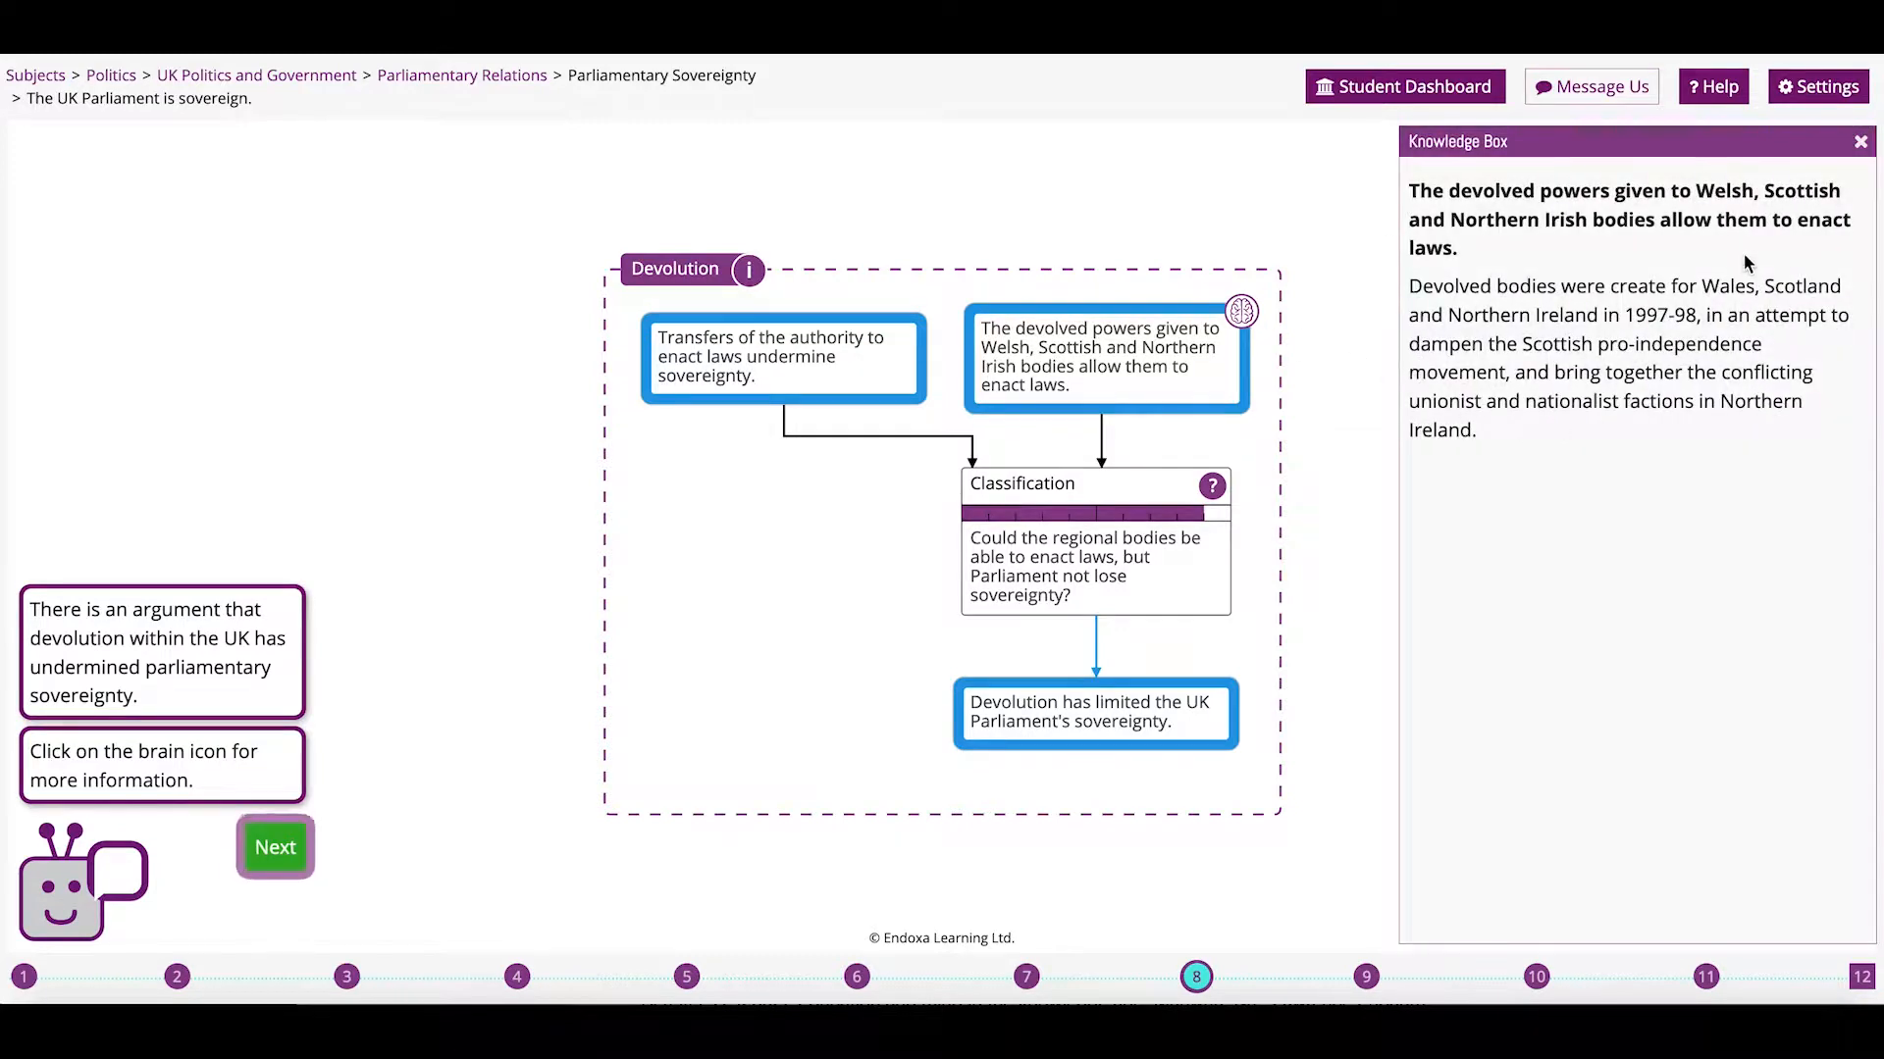
Move to step 9 and confirm 'The UK Parliament is sovereign' is now marked in conflict.
click(1862, 144)
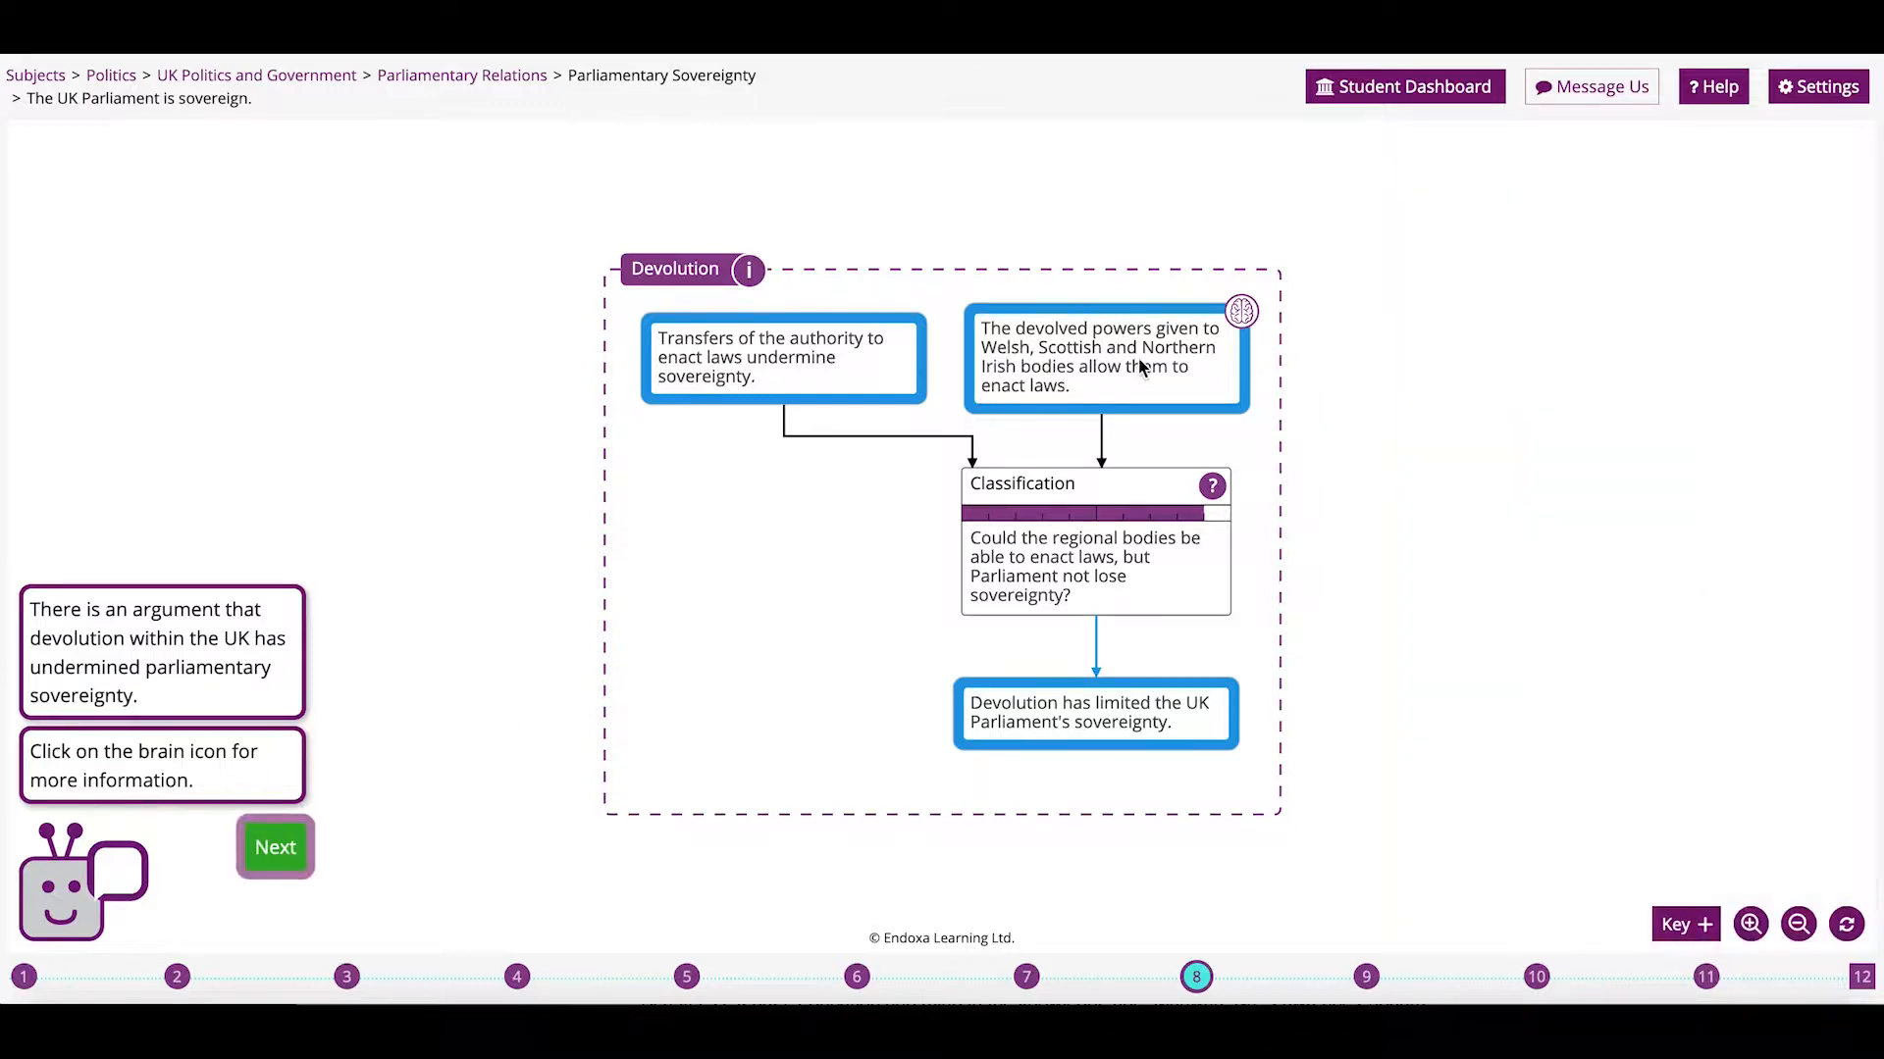
click(275, 850)
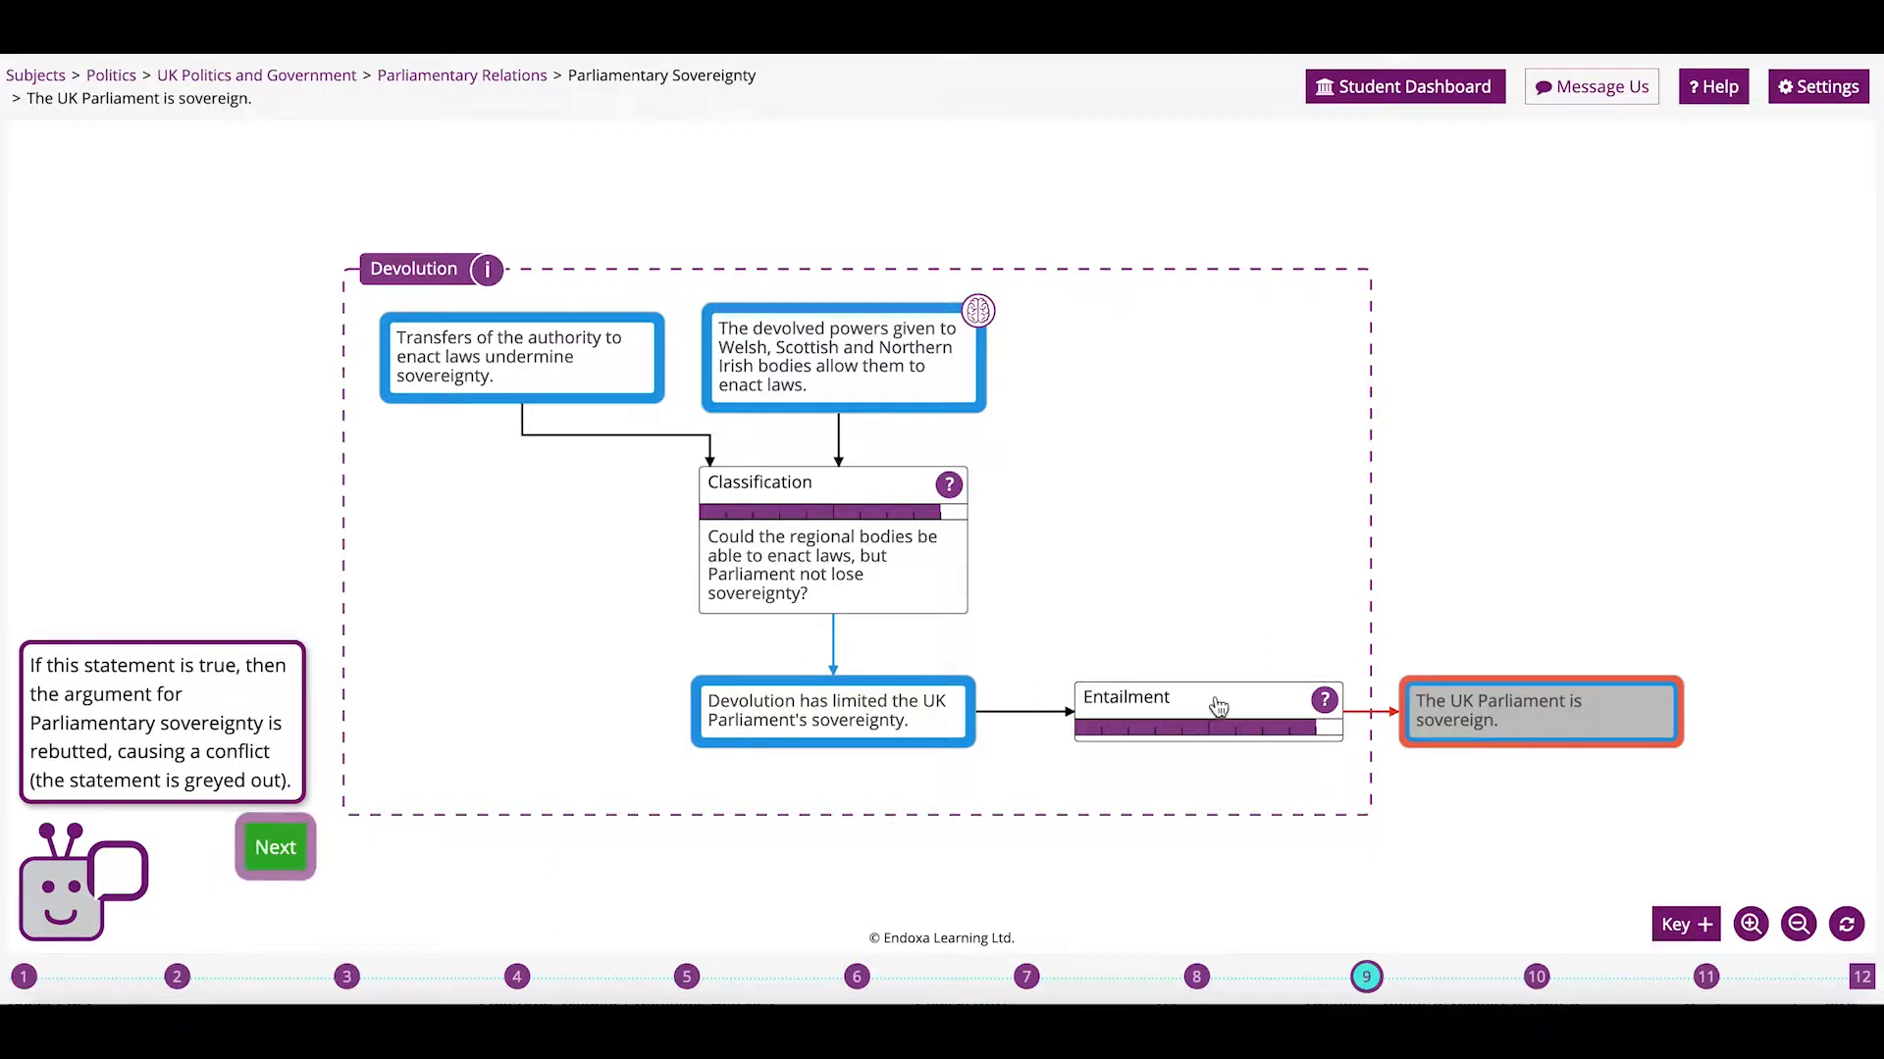
click(1570, 707)
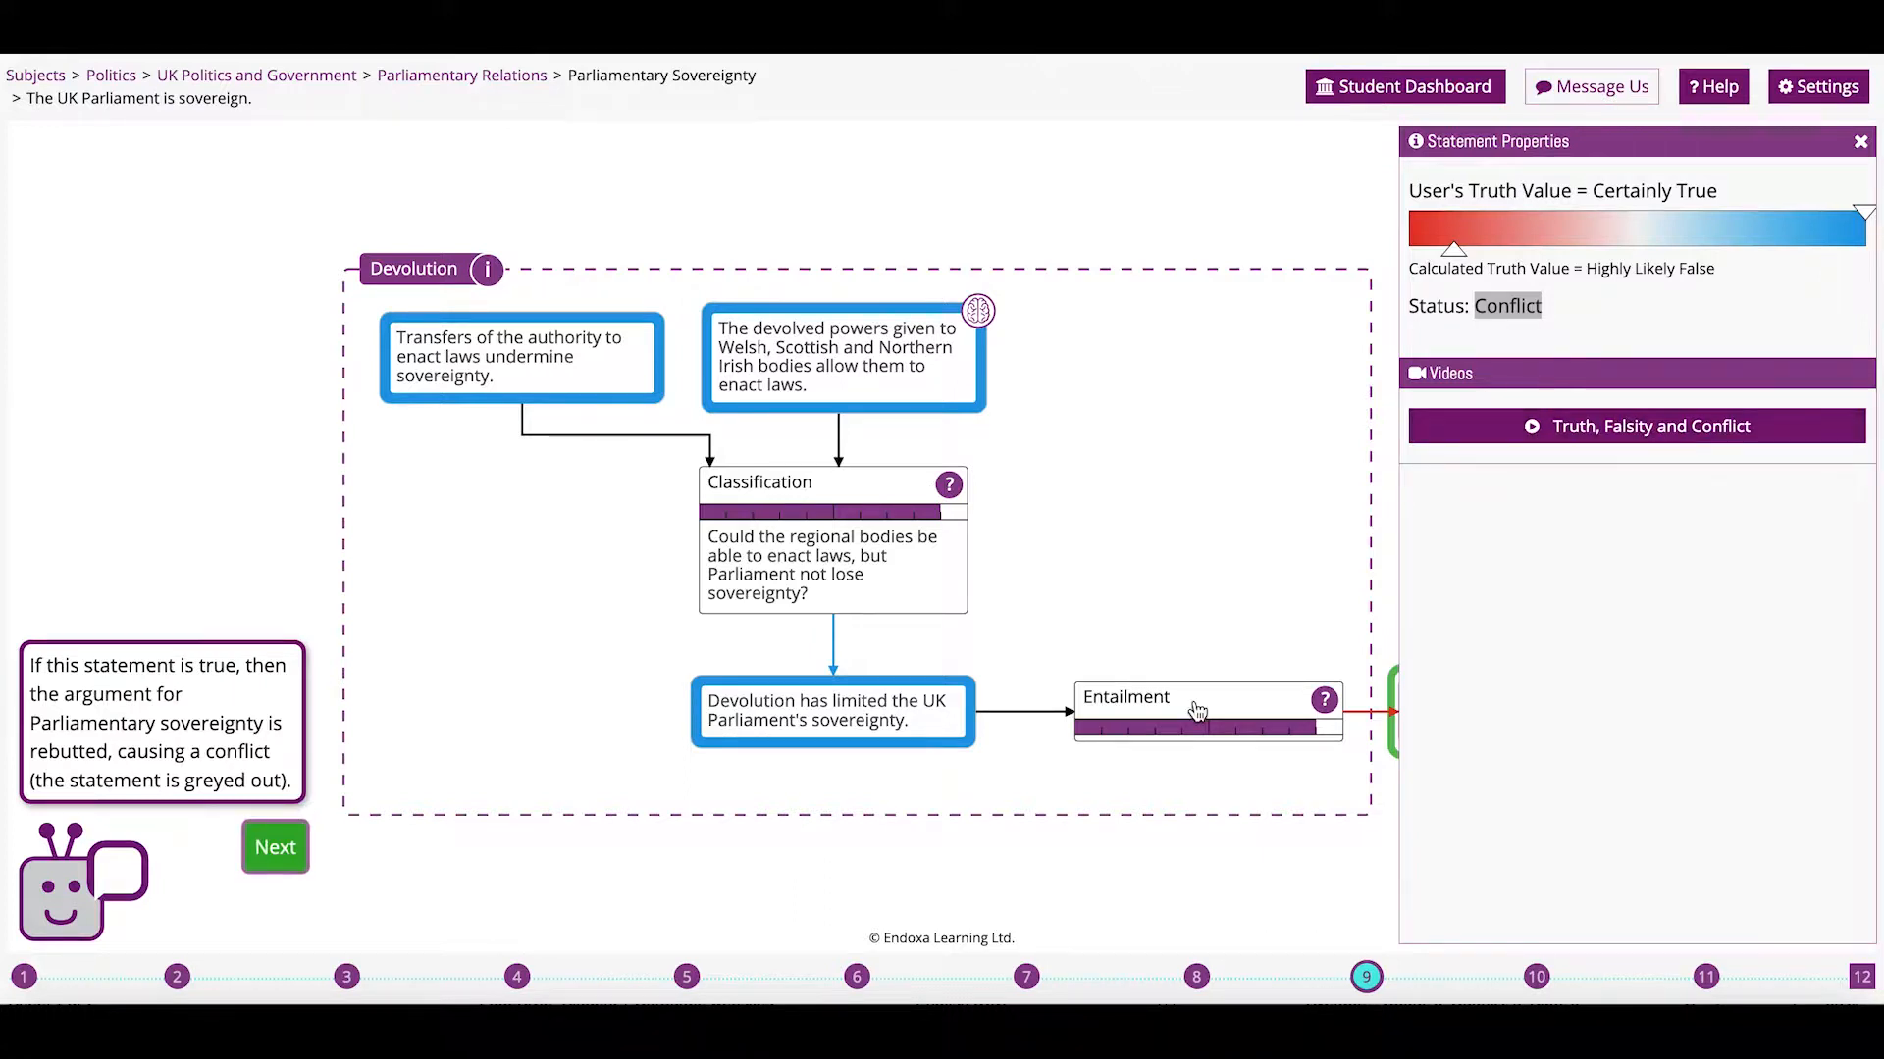
click(430, 871)
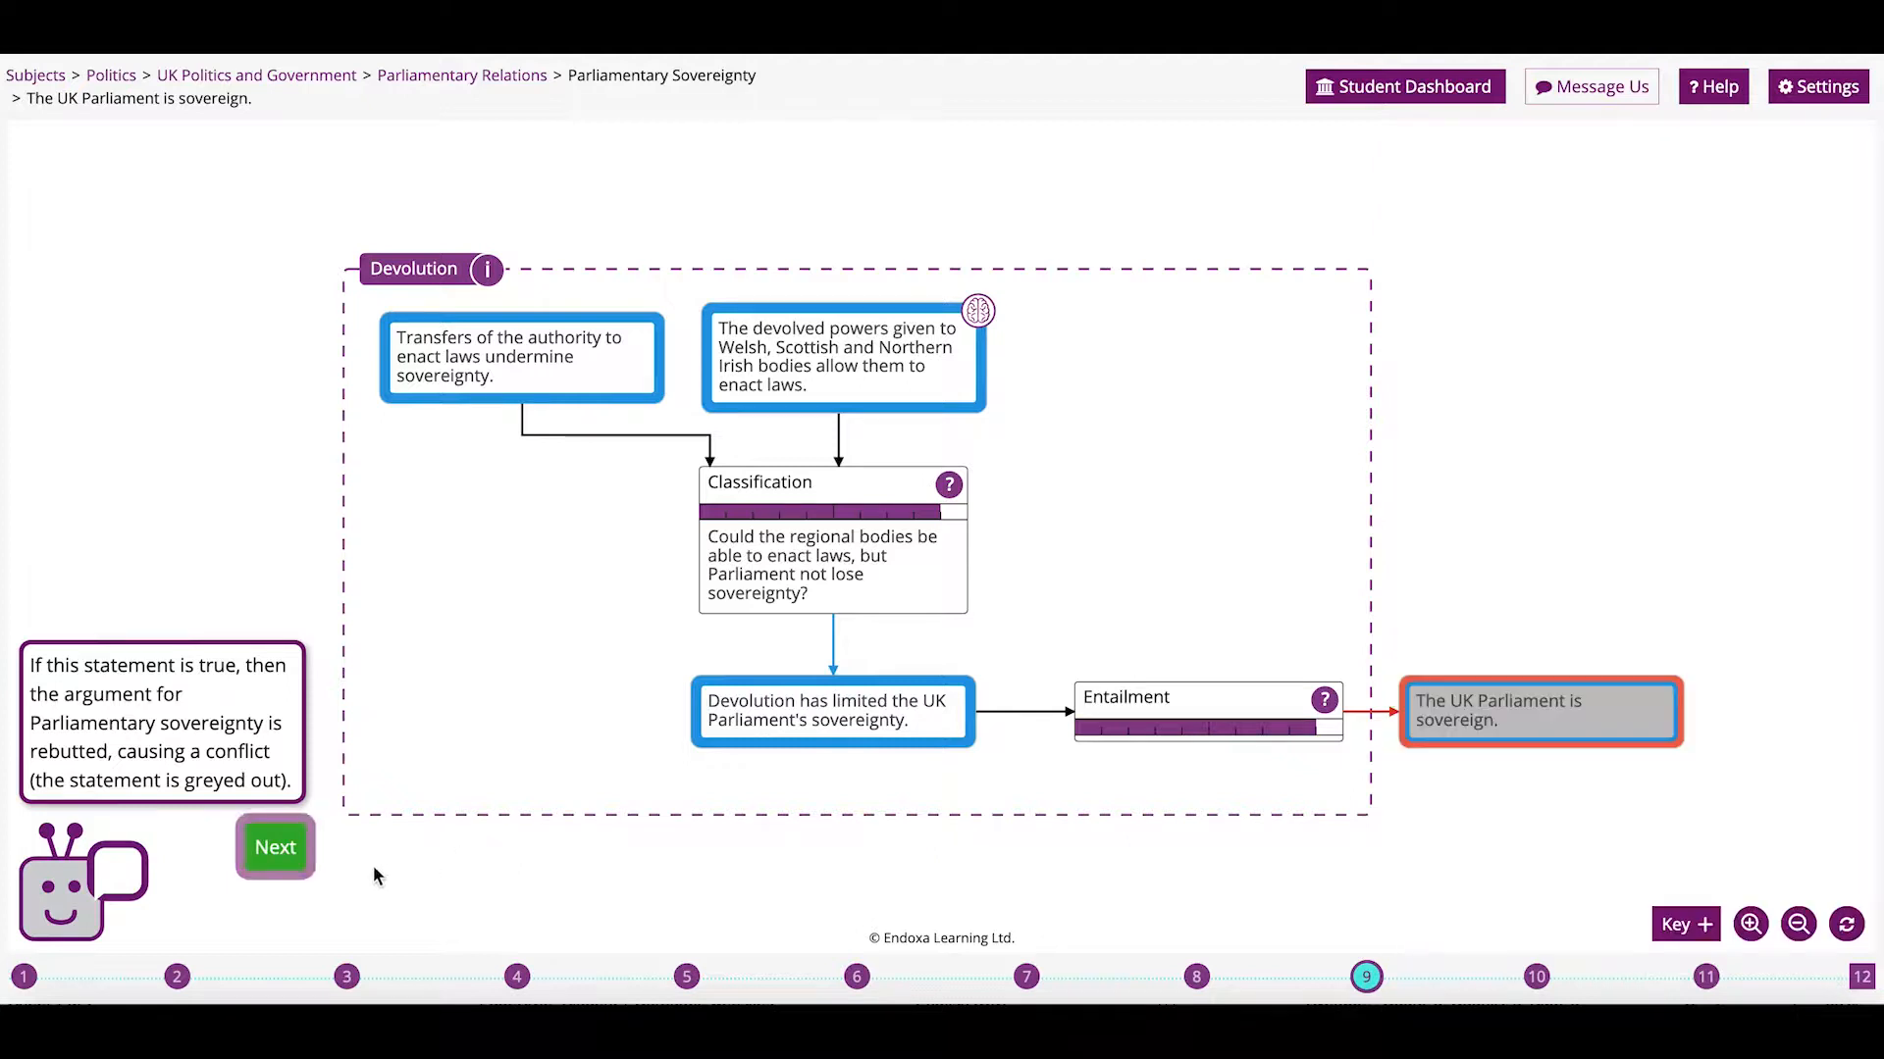
Step through to the final step 12, the editable sovereignty argument graph.
click(292, 856)
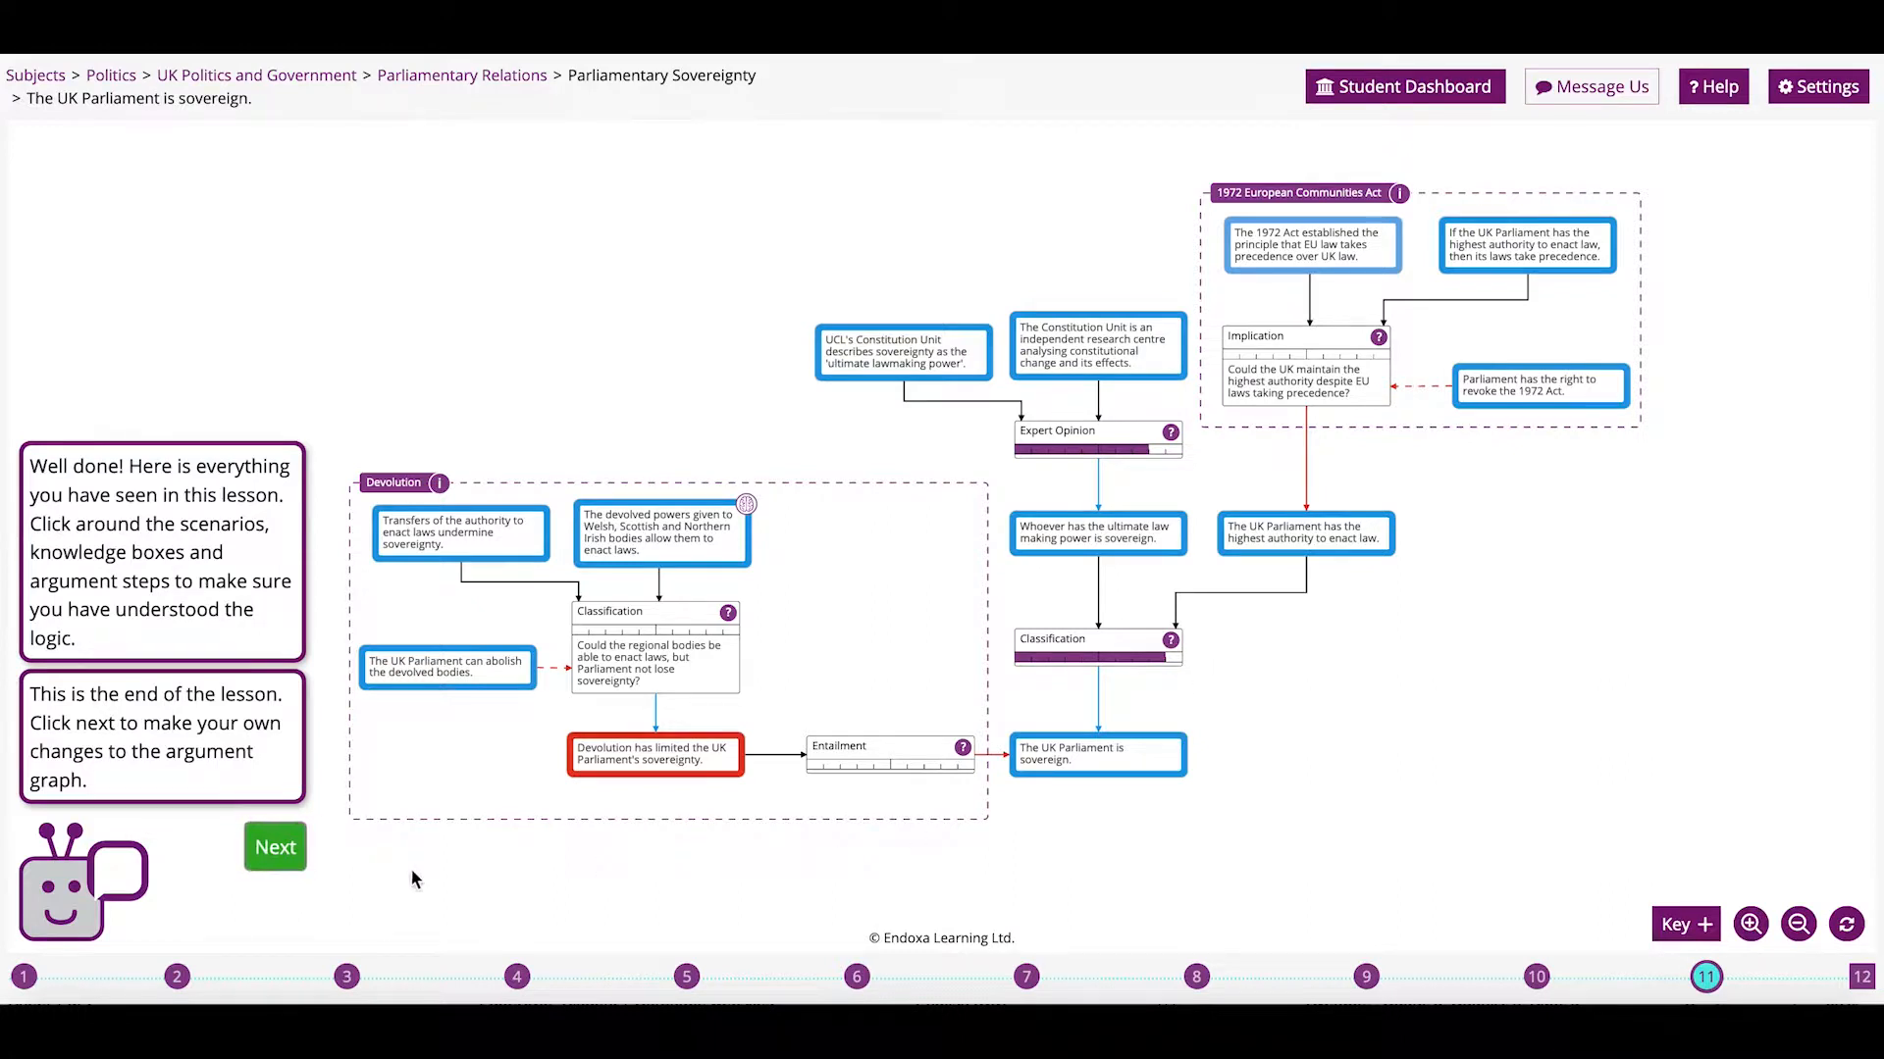
click(267, 860)
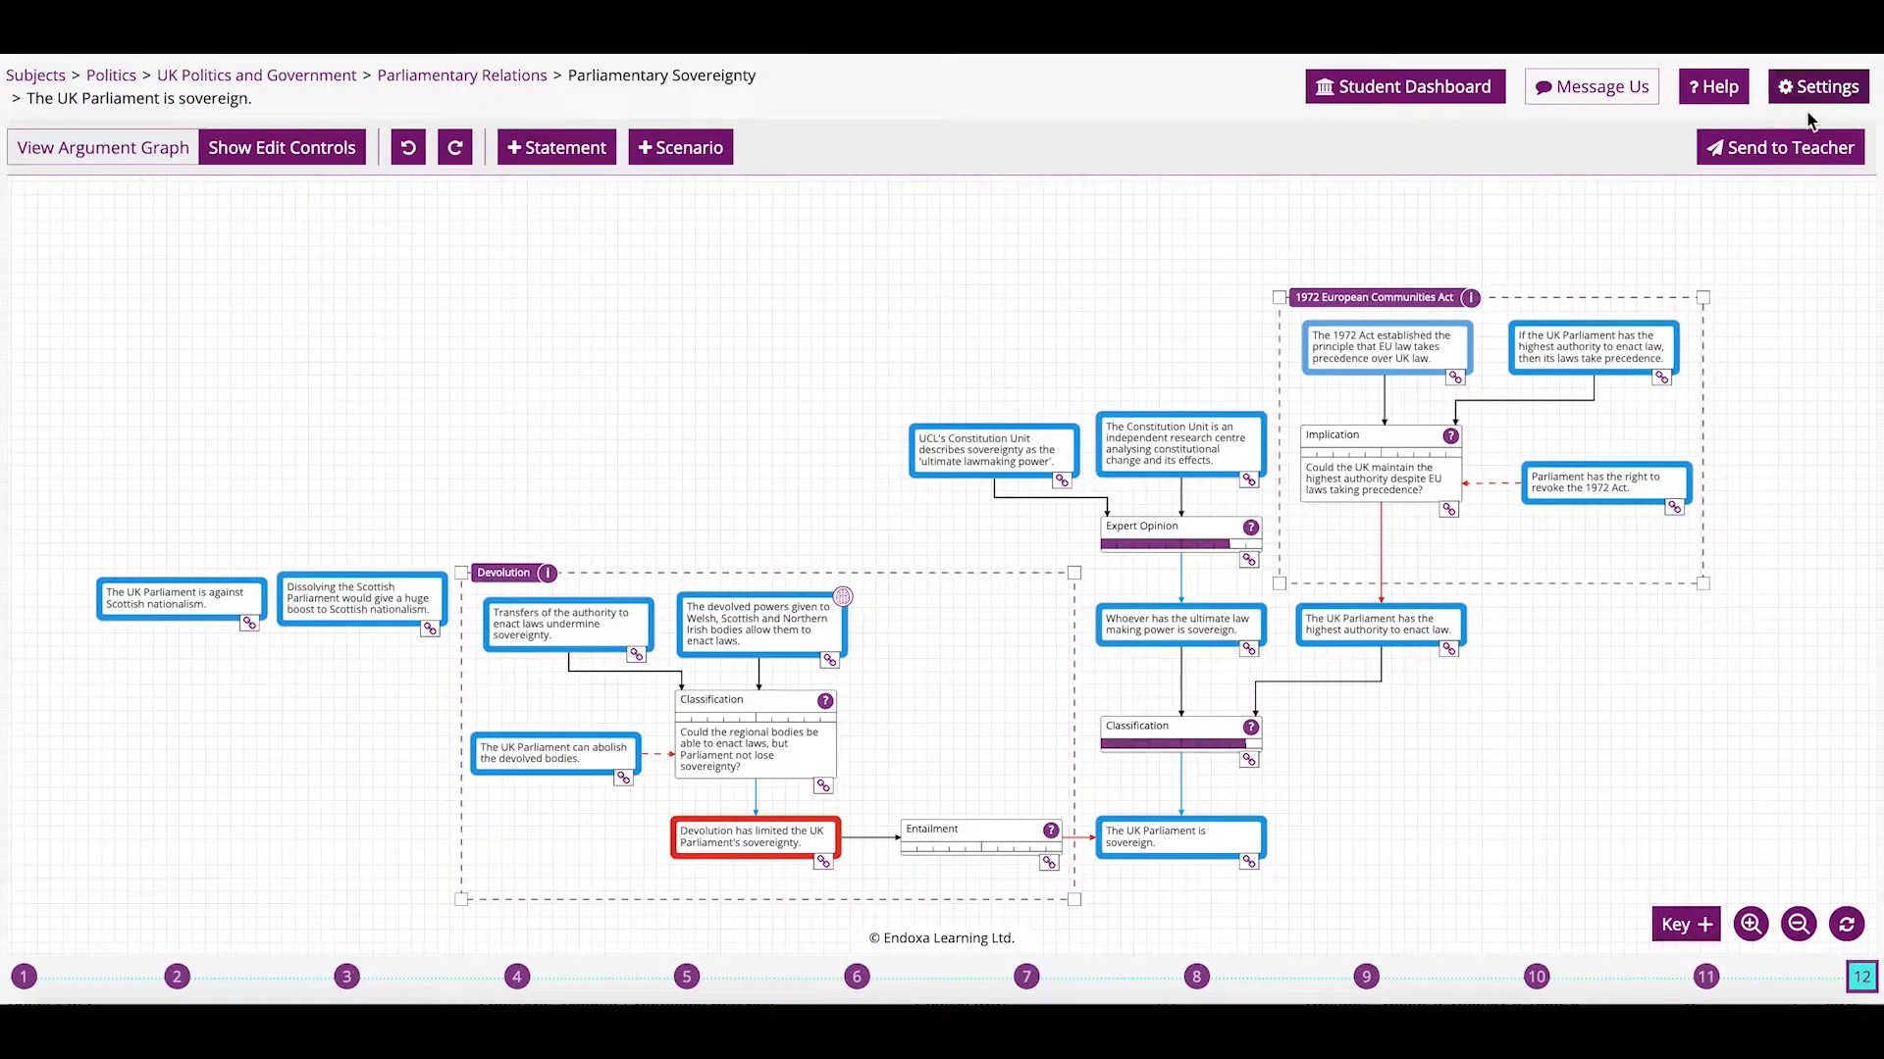
Zoom in on the Devolution group and add the statement 'In no circumstances would the UK Parliament dissolve the Scottish Parliament.'.
click(1724, 89)
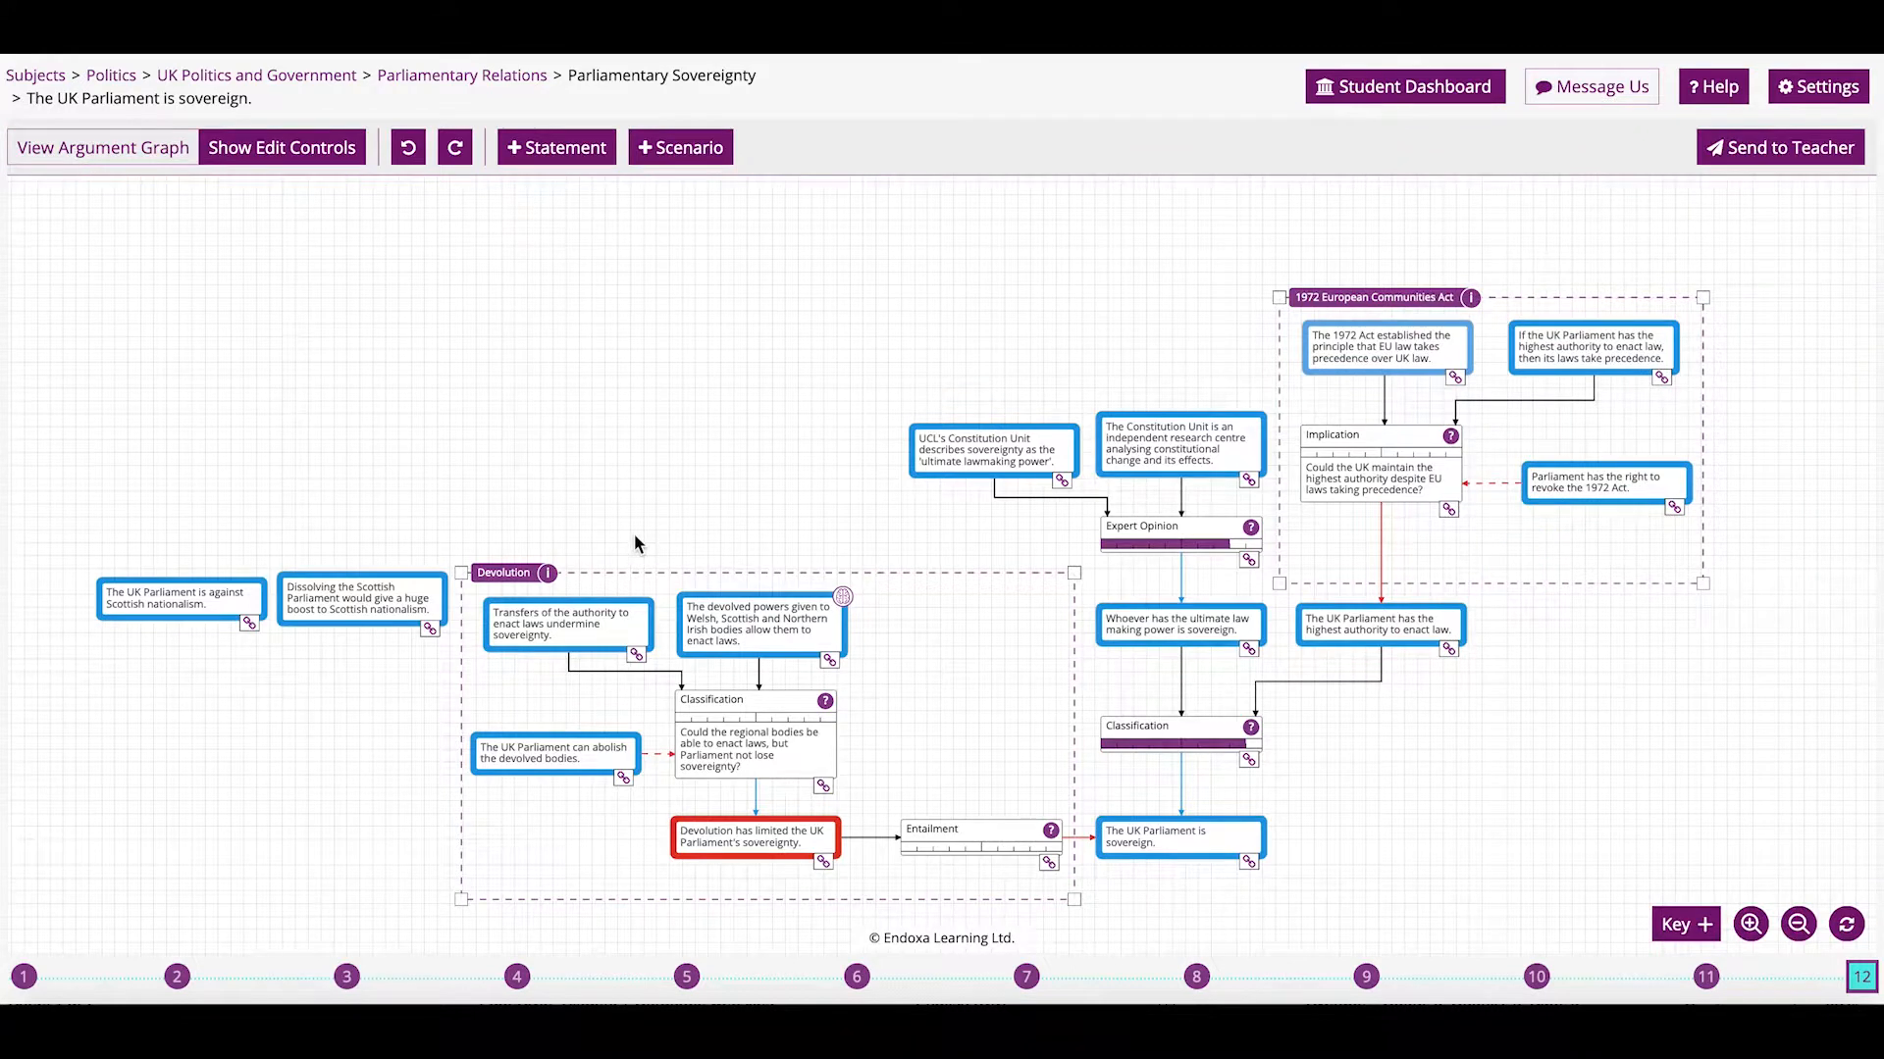
scroll(287, 724, up, 3)
drag(286, 724, 641, 585)
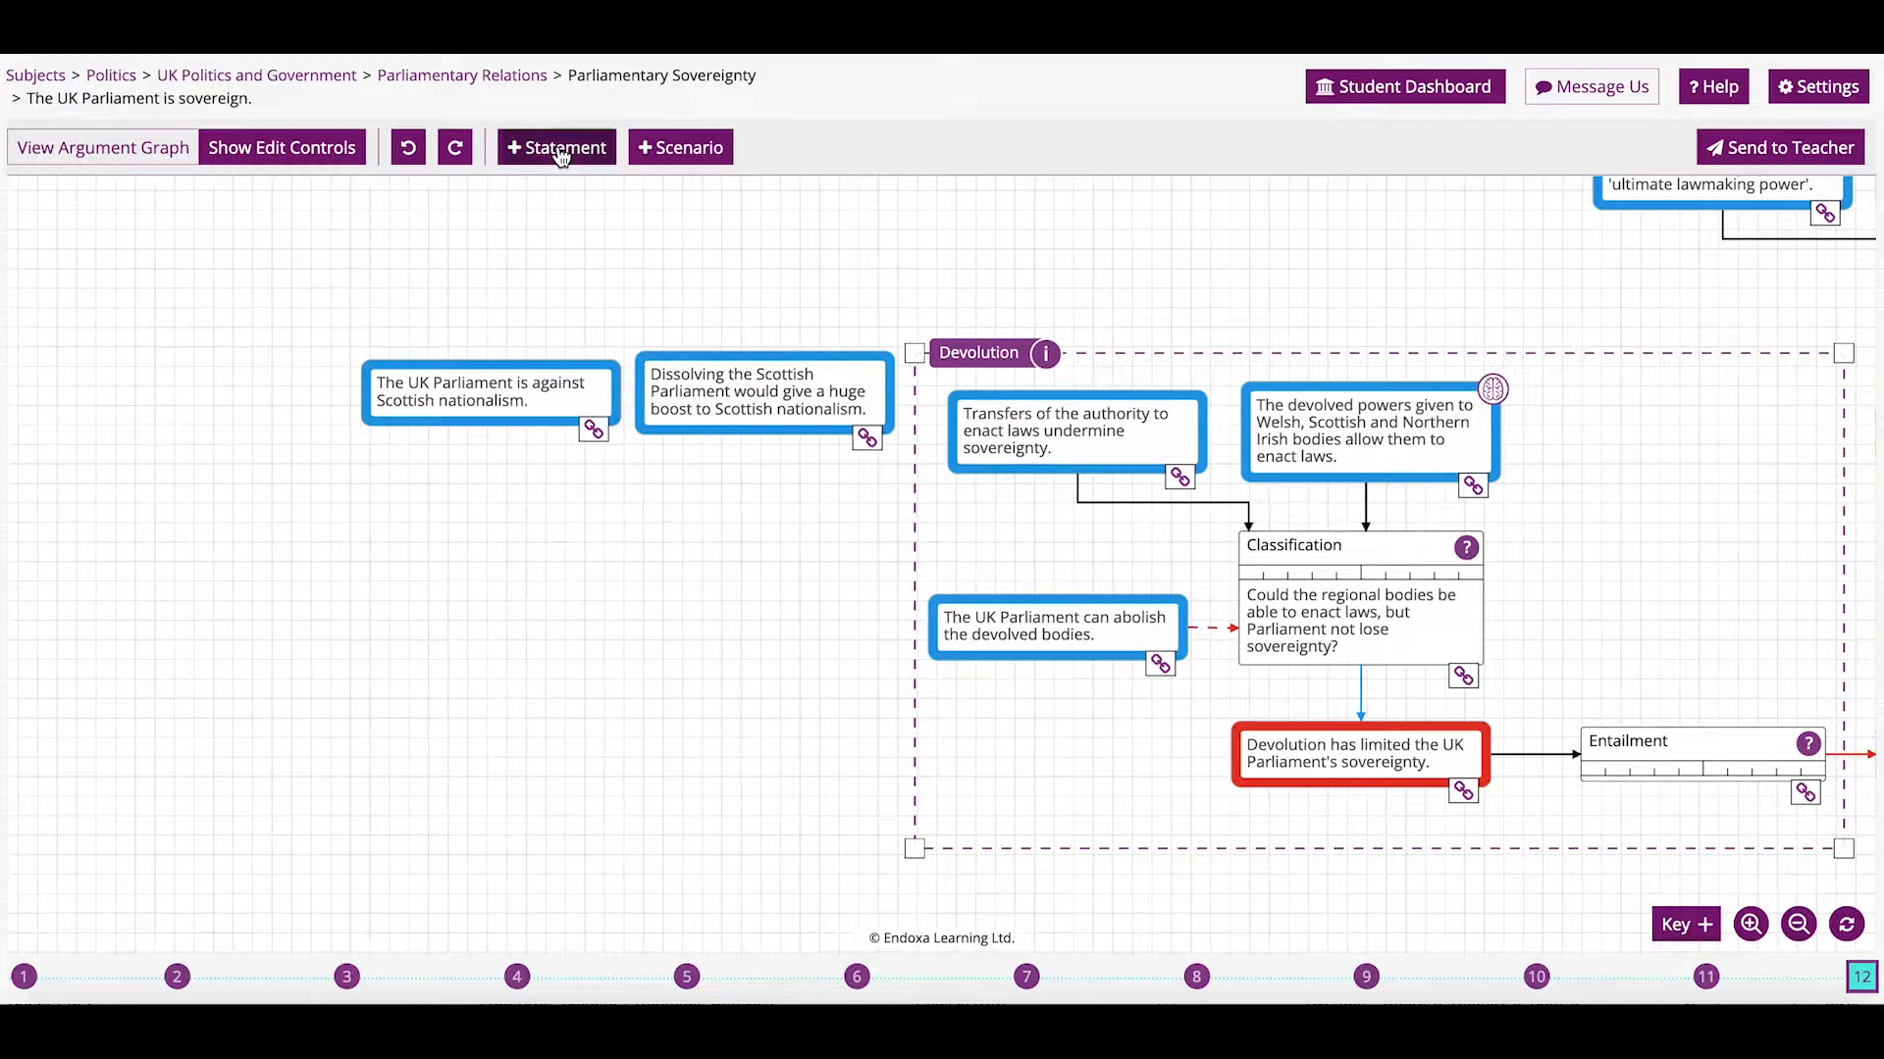
click(561, 149)
text(In no circumstances would the UK Pa)
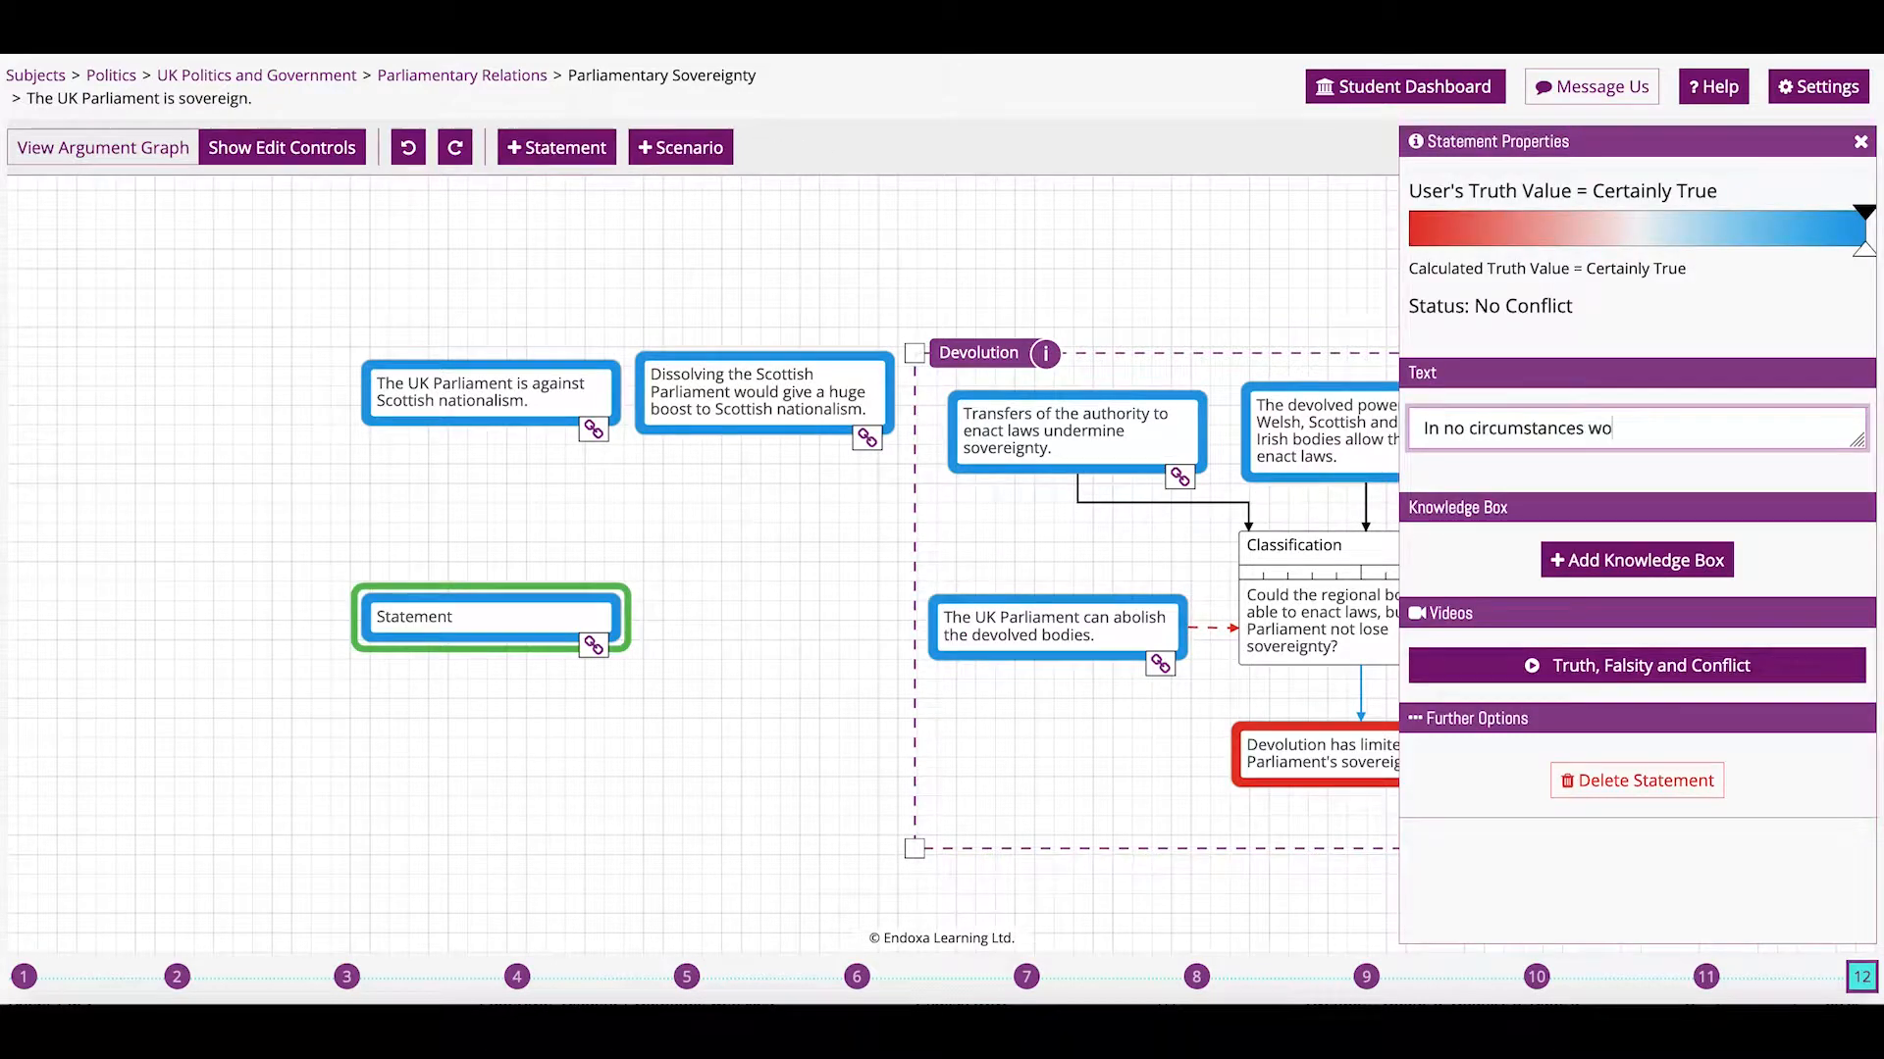
text(rliament di)
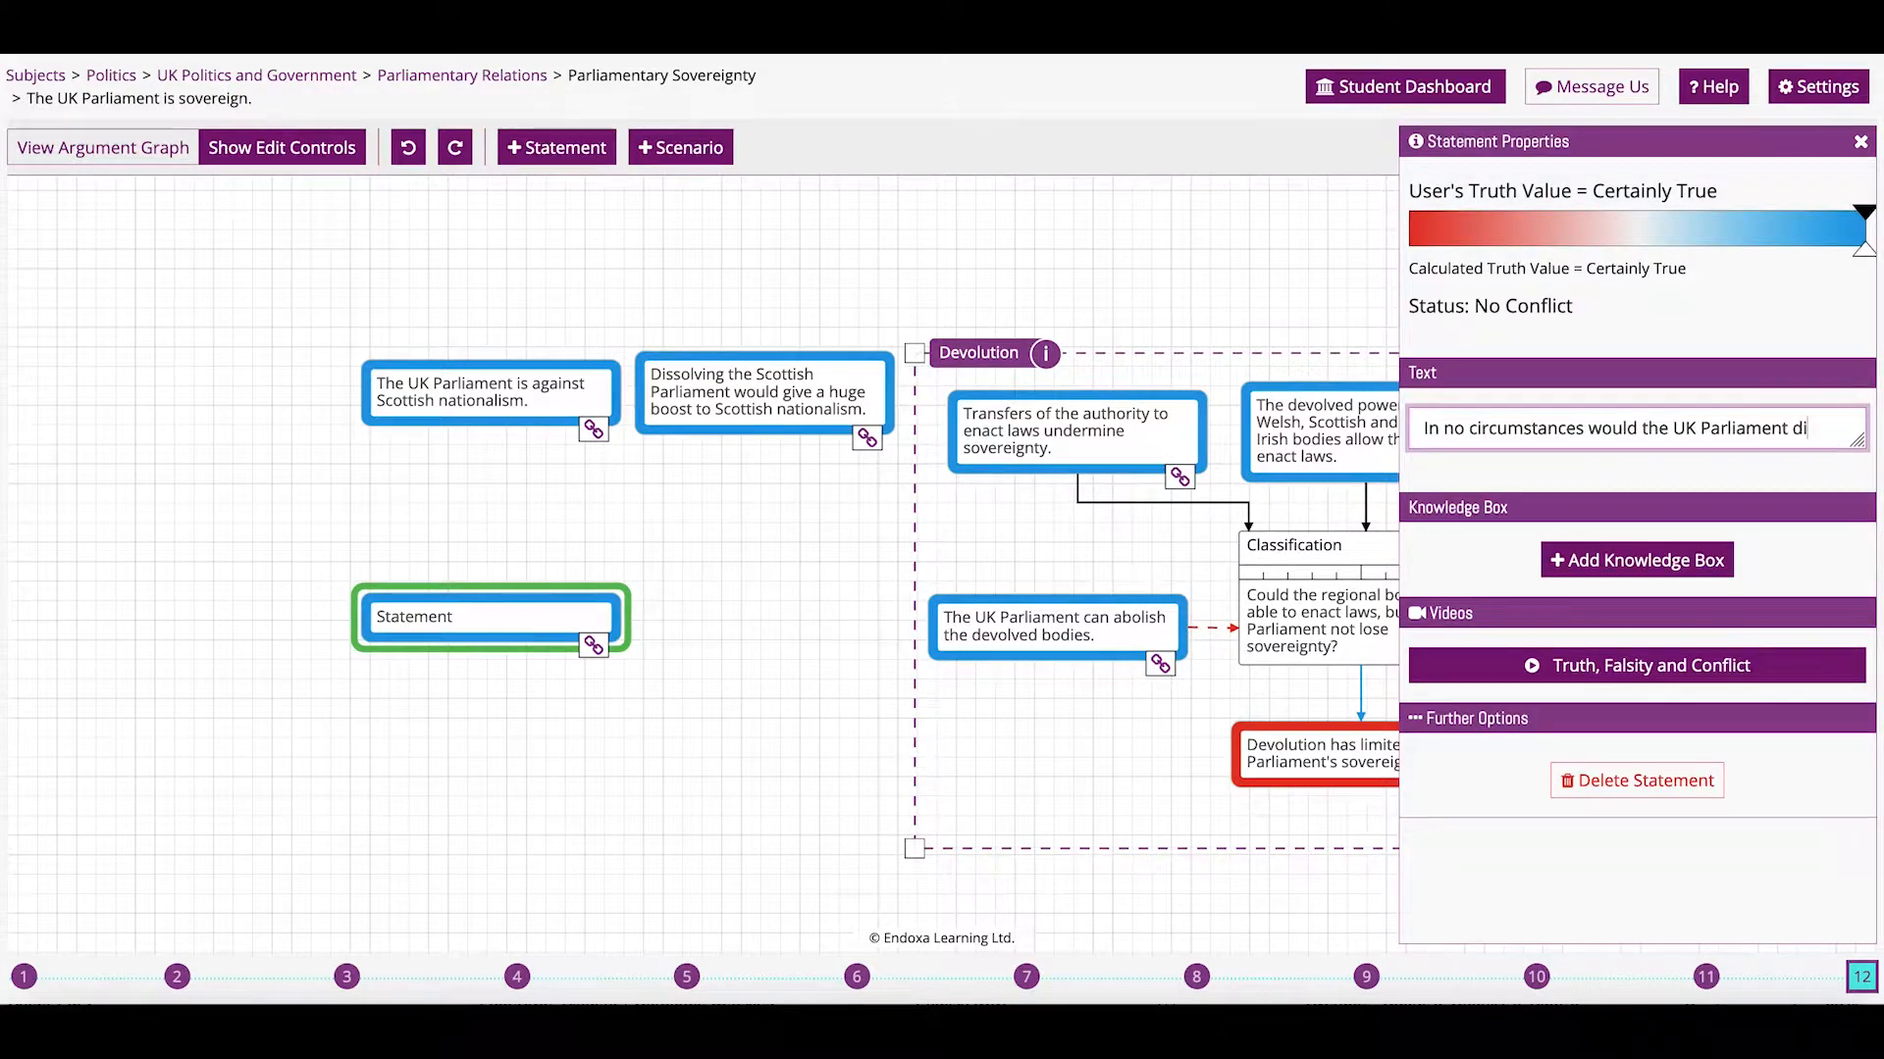
text(ssolve the Sc)
text(ottish Parliament.)
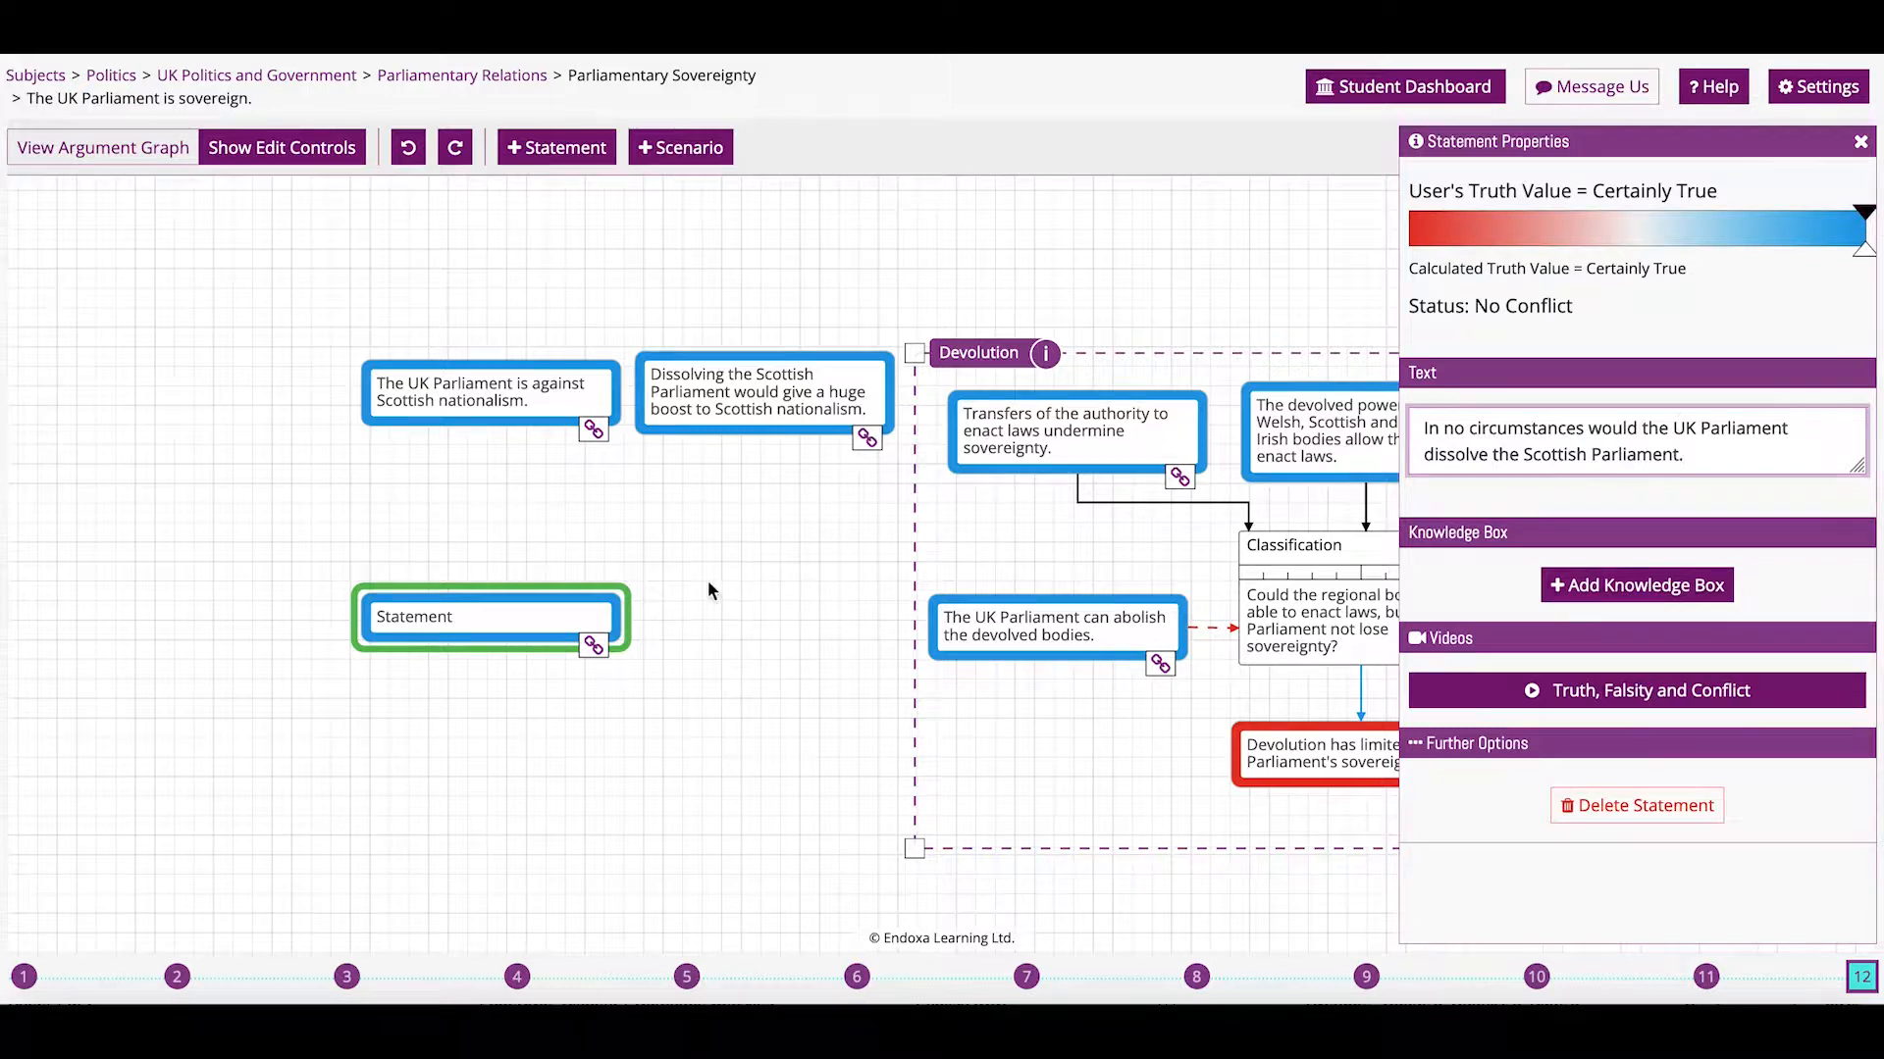
click(704, 609)
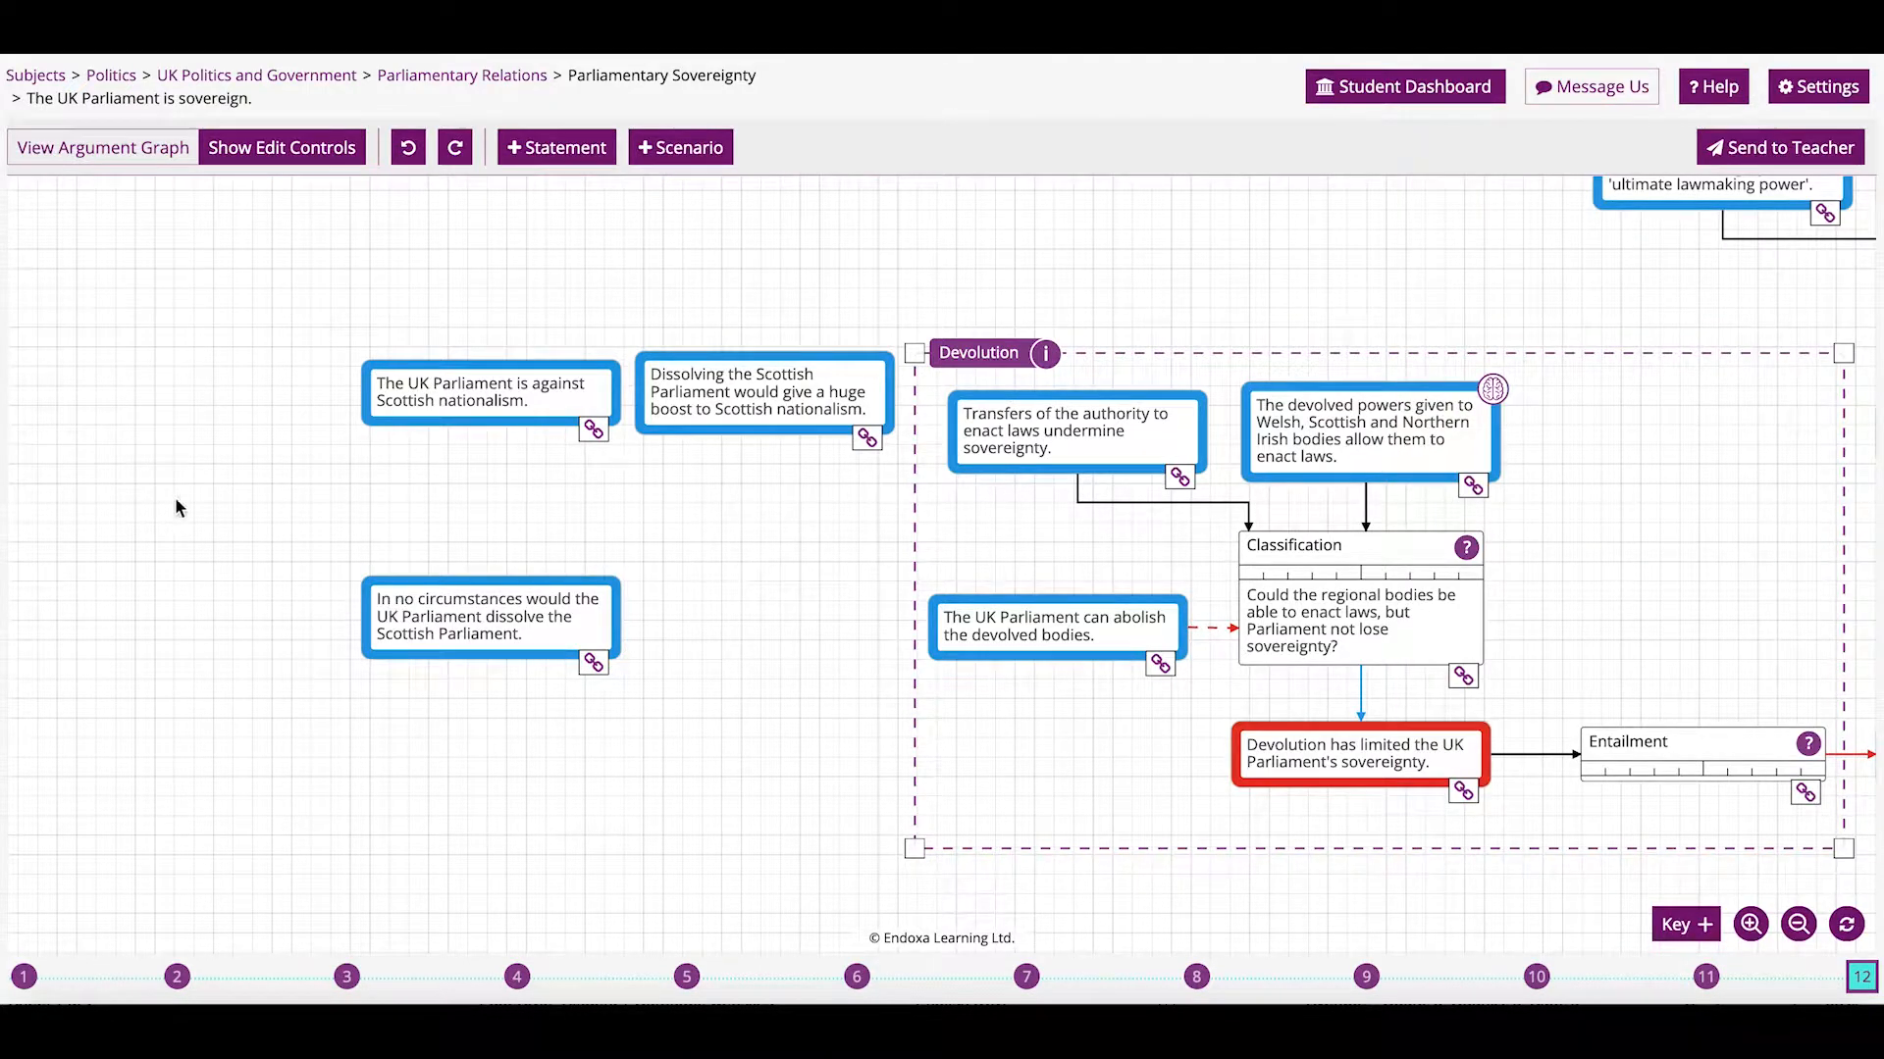
Build a Value step from both Scottish nationalism statements supporting the new statement, then link it toward the abolish statement.
drag(592, 430, 507, 618)
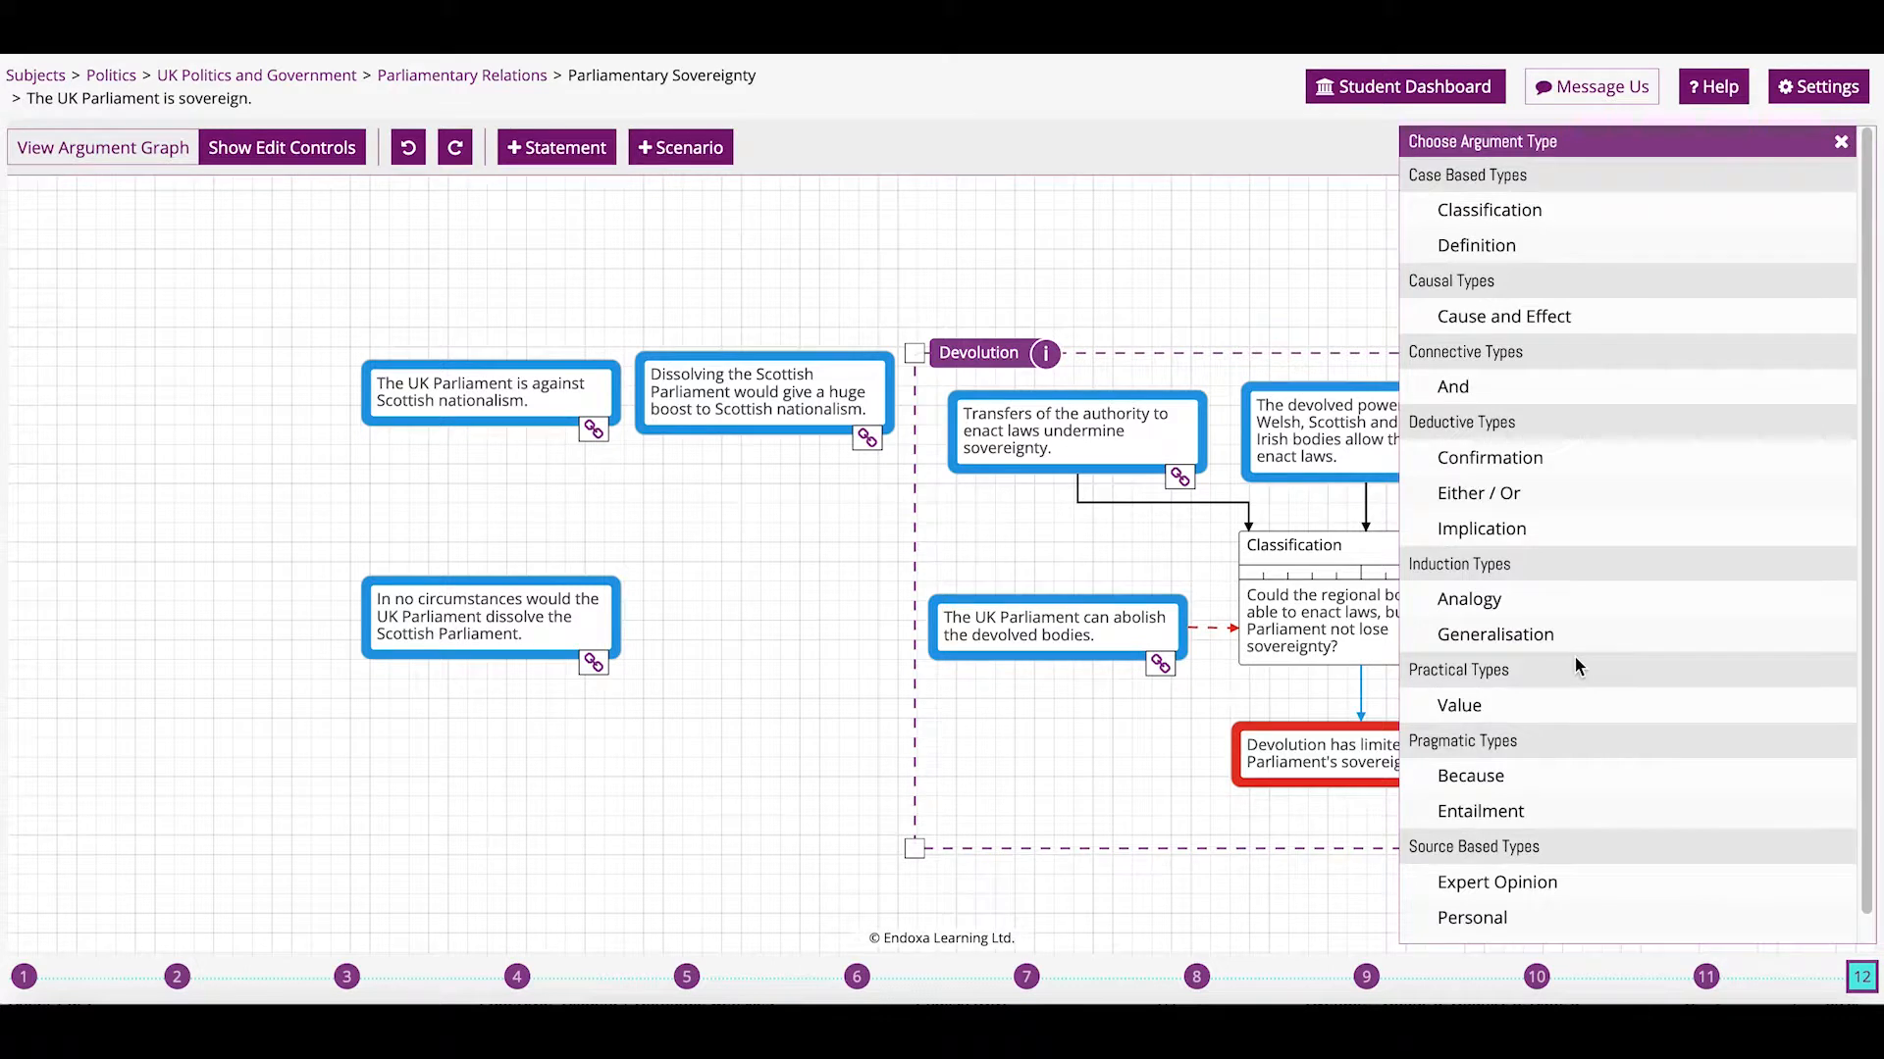
click(1486, 706)
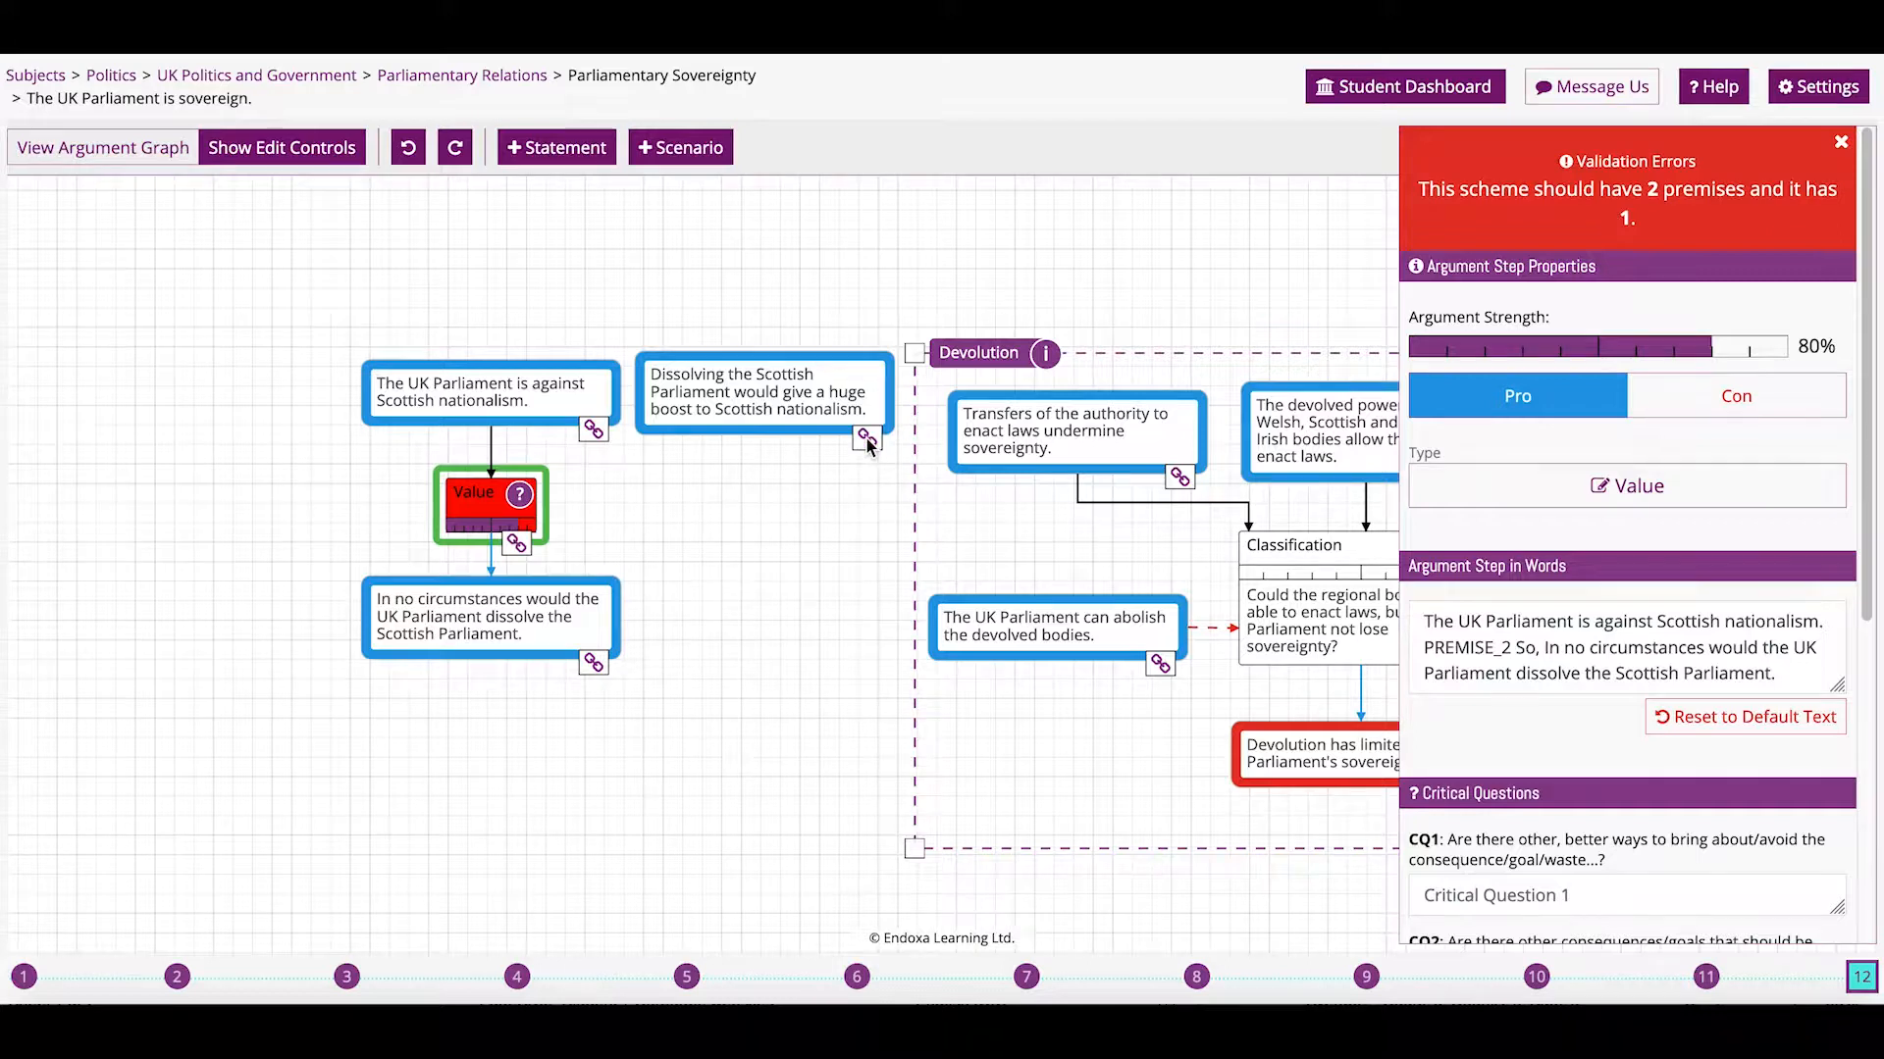
drag(868, 443, 495, 505)
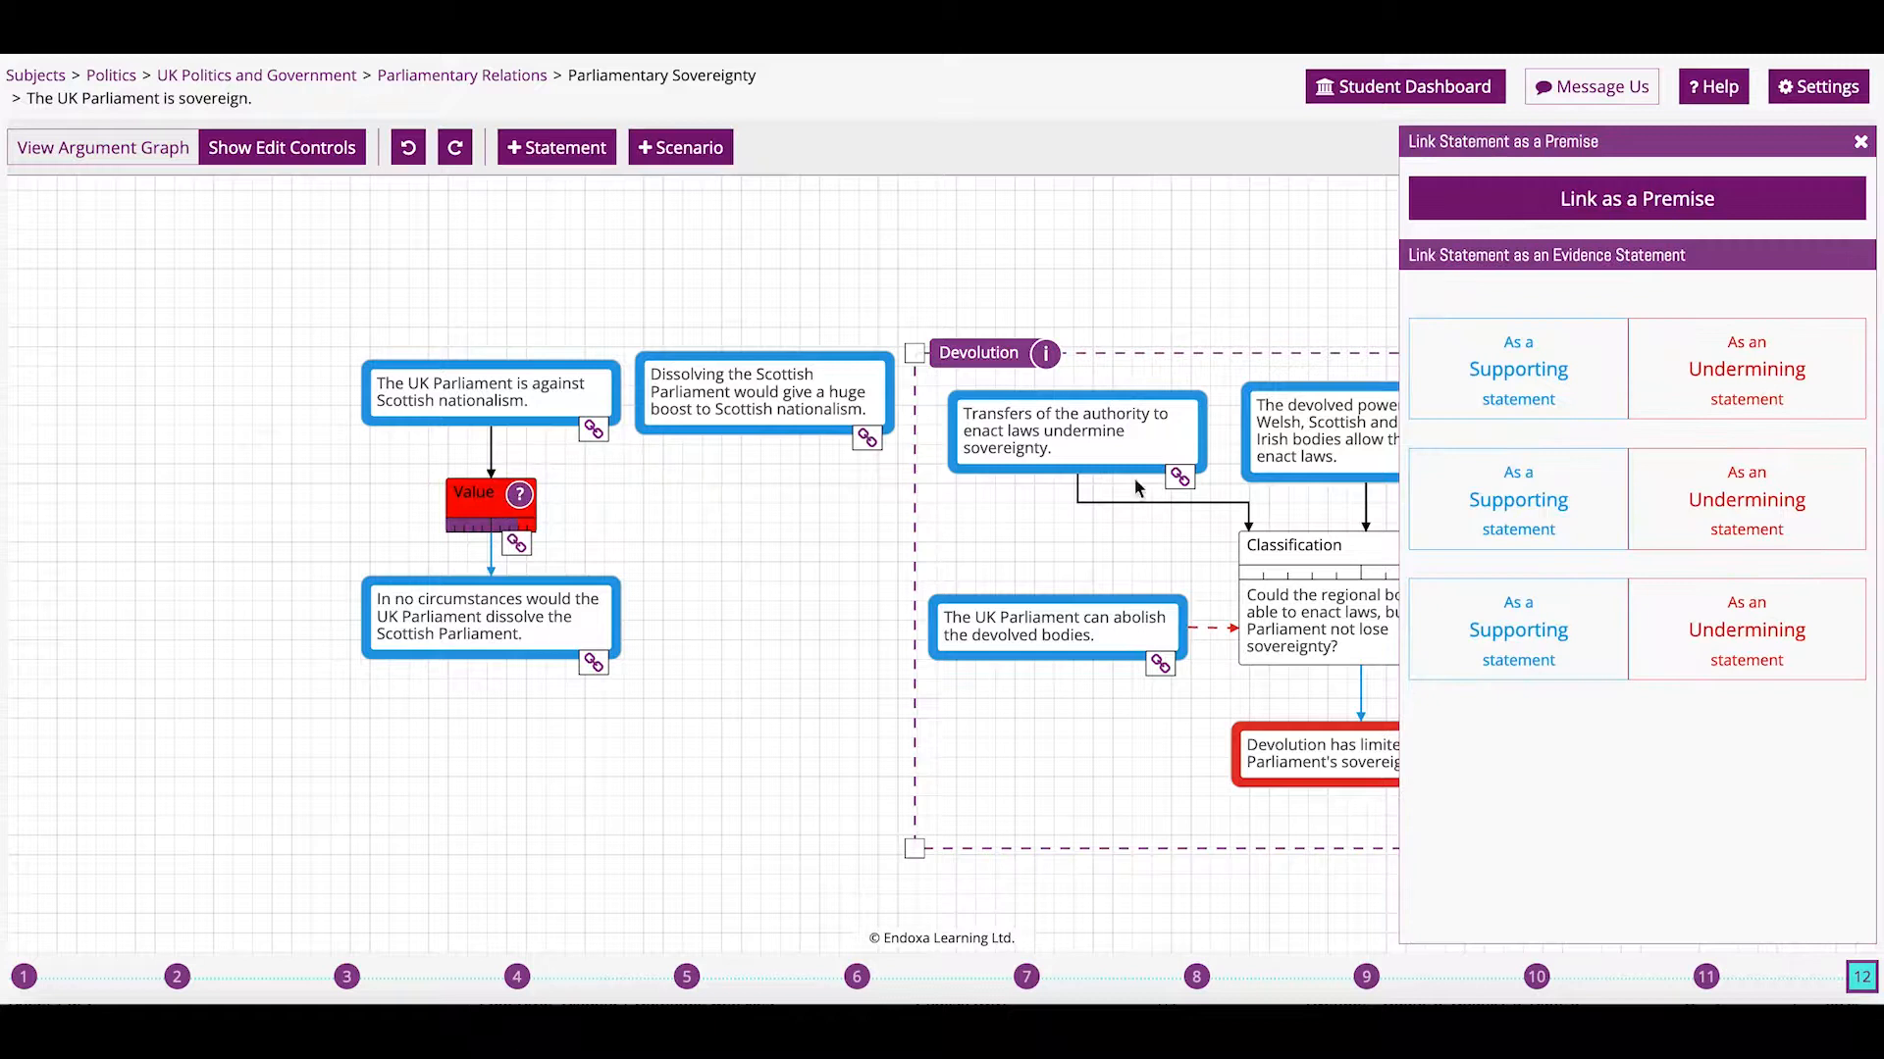
click(1507, 206)
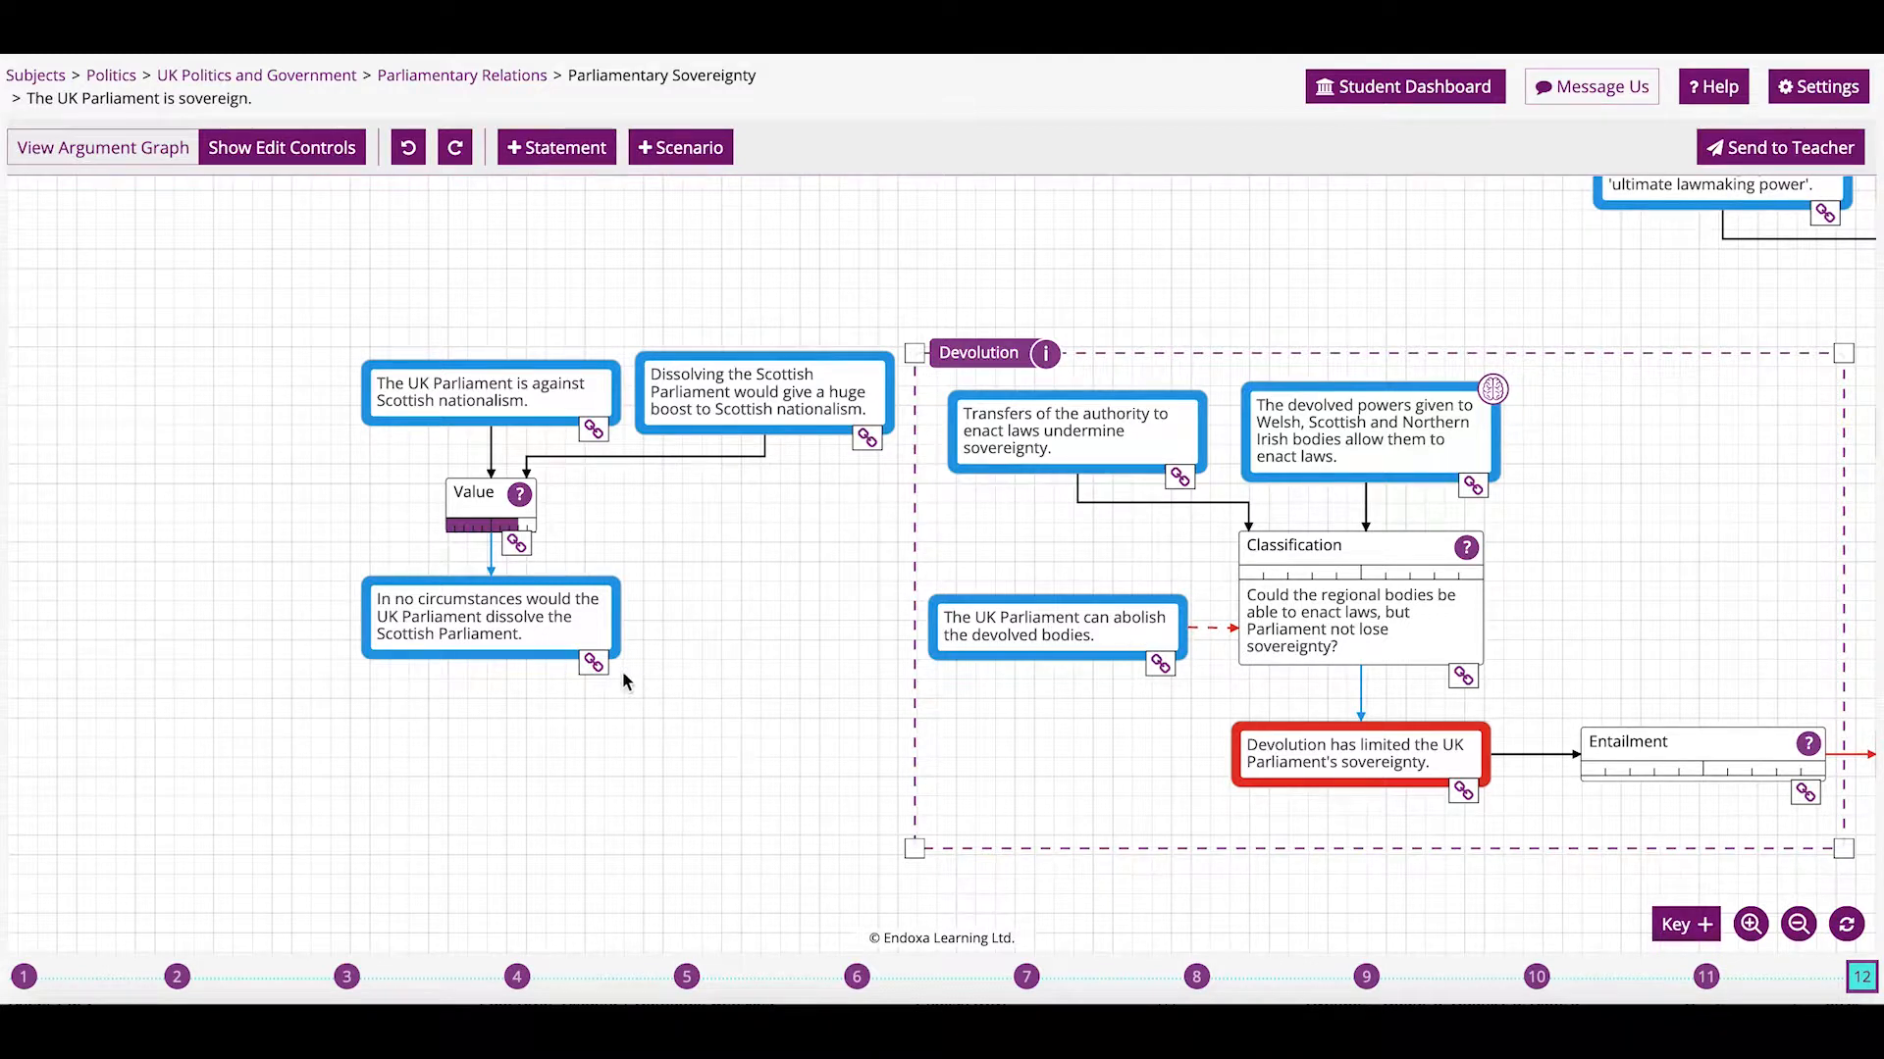
drag(592, 664, 1008, 635)
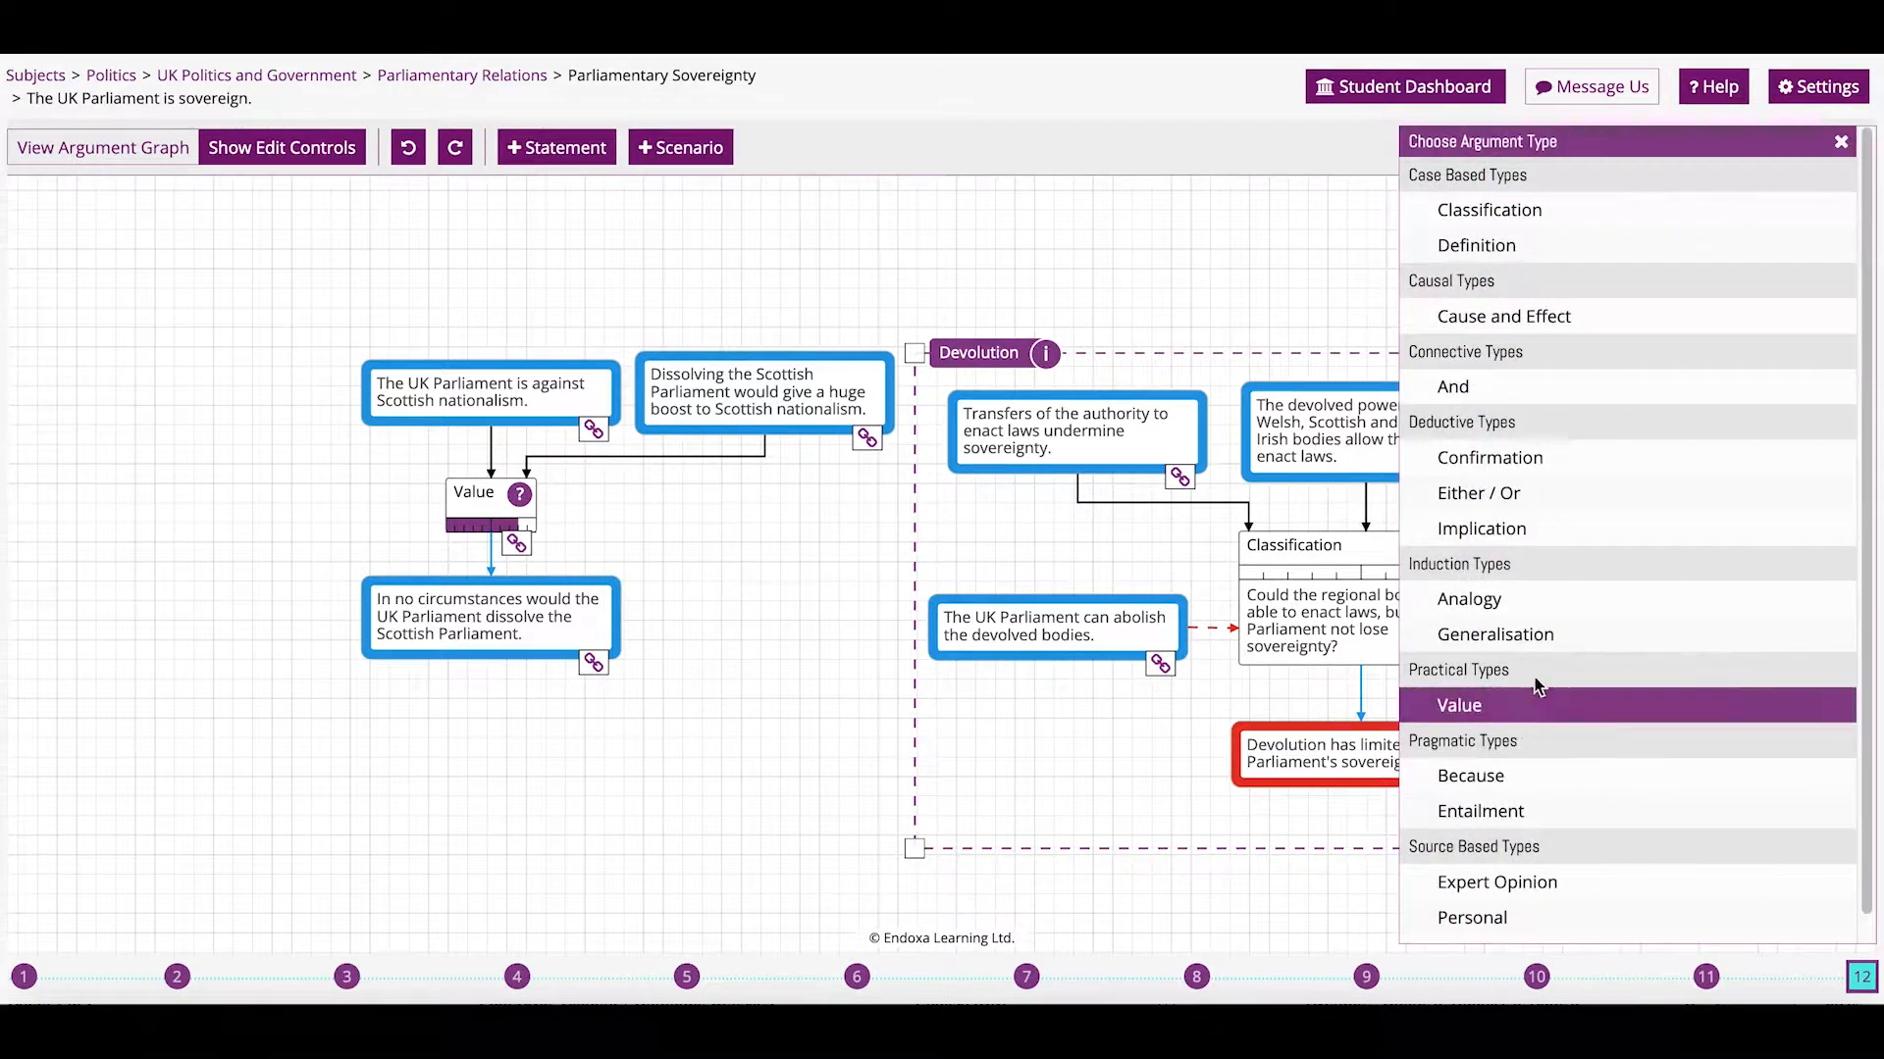
Make the new link an Entailment step that acts as a counterargument.
click(1530, 813)
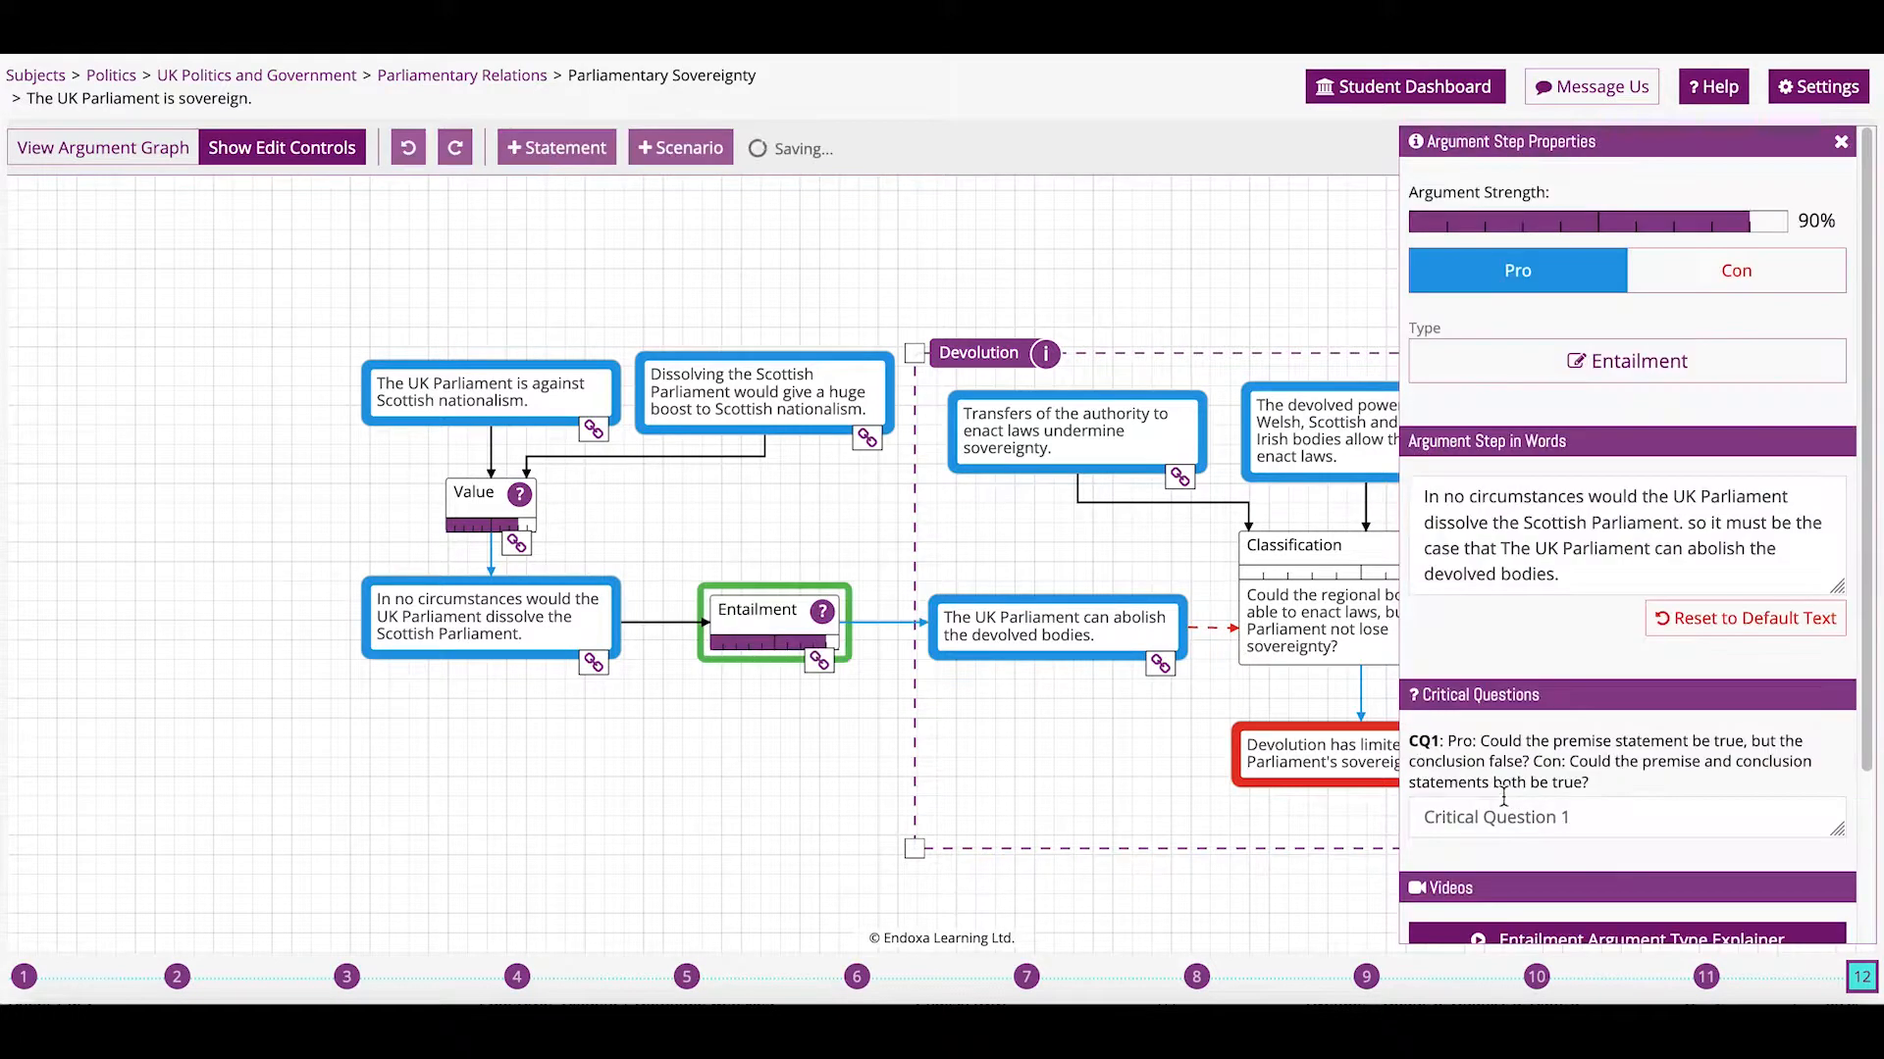
click(1673, 279)
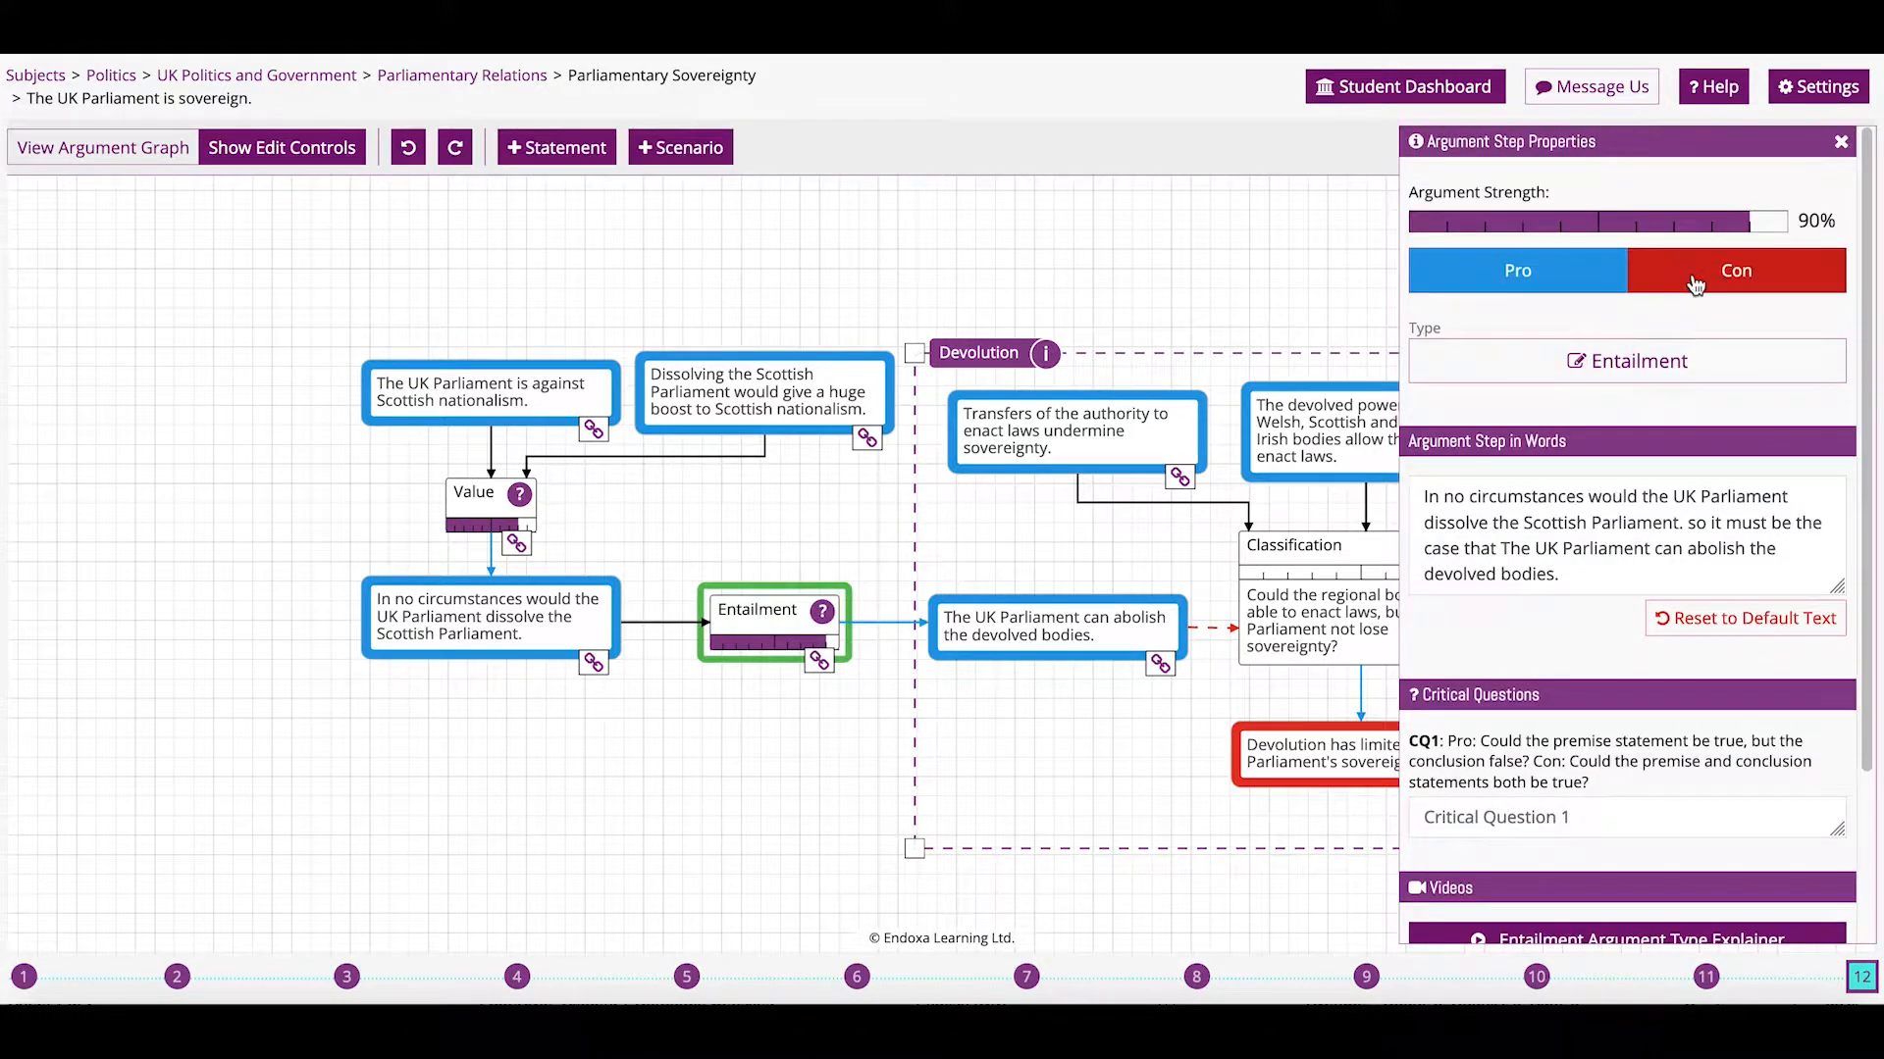
click(815, 729)
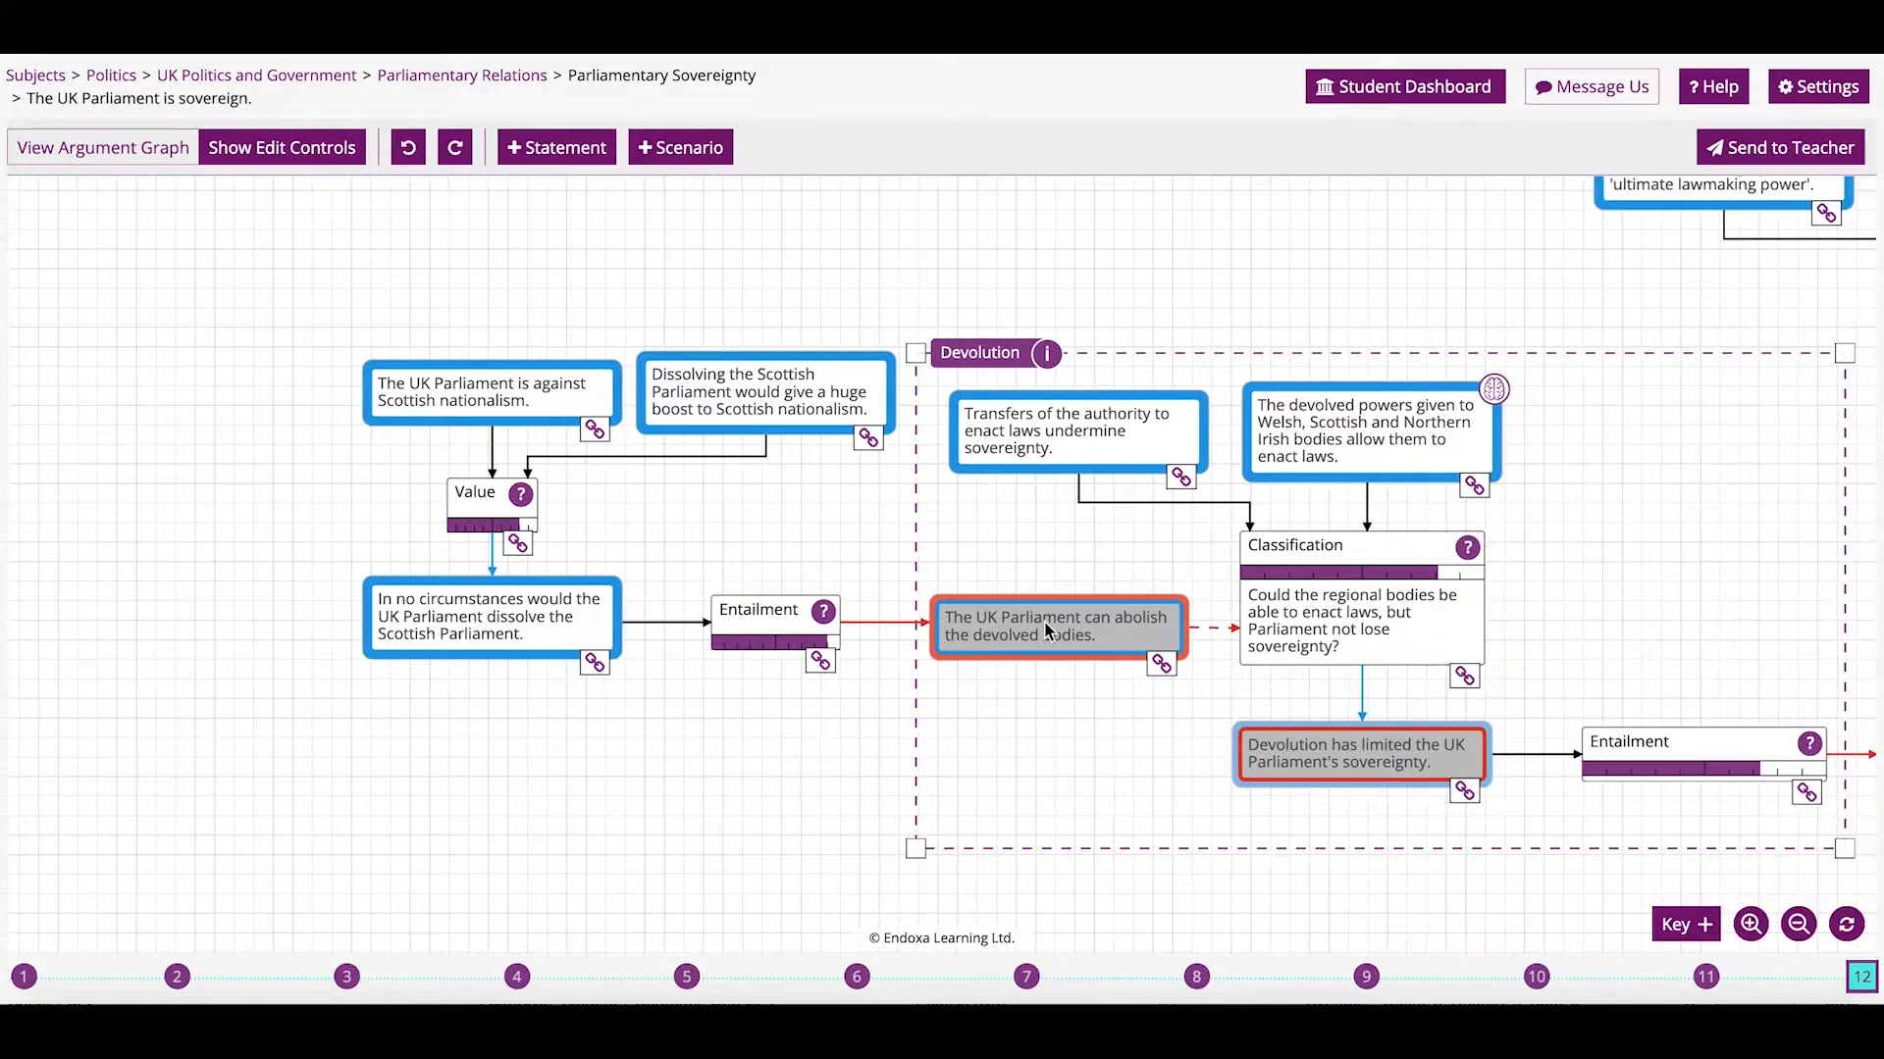
Set the abolish-devolved-bodies statement to Certainly False and devolution-limits-sovereignty to Certainly True.
click(1044, 621)
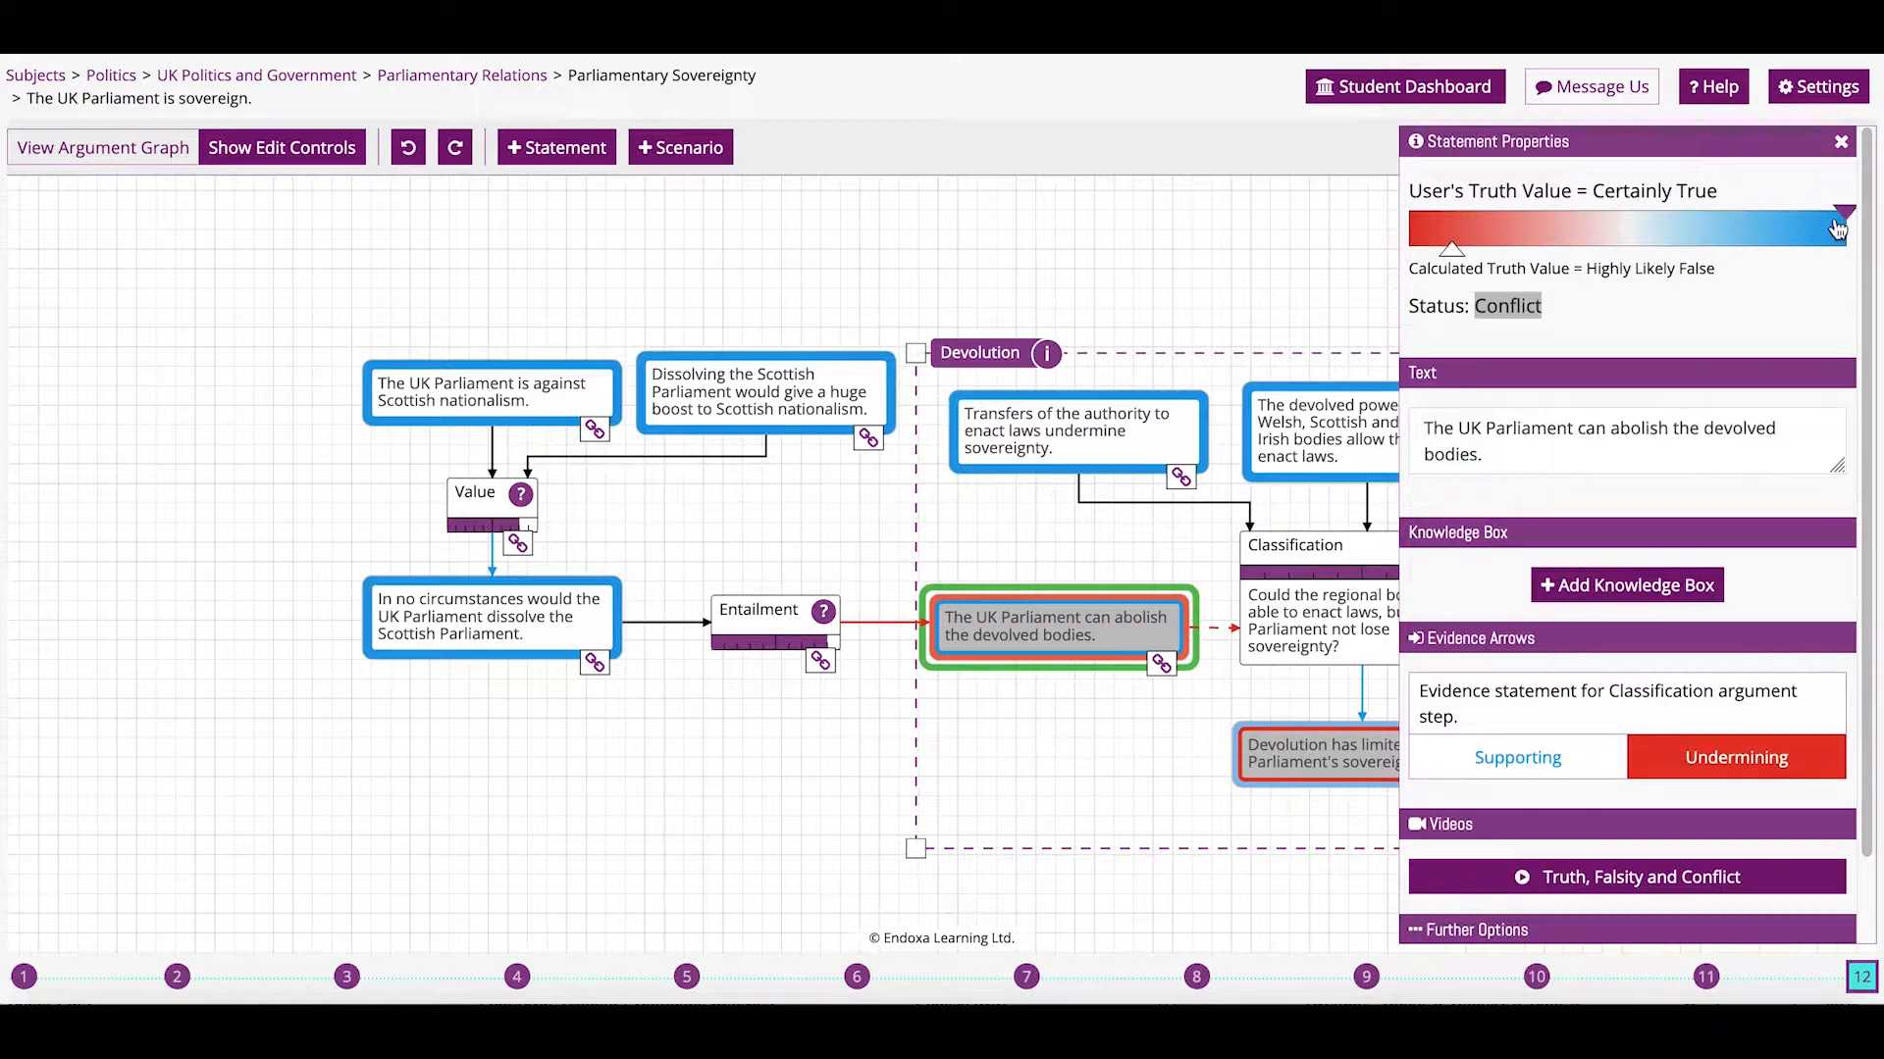
drag(1843, 216, 1322, 218)
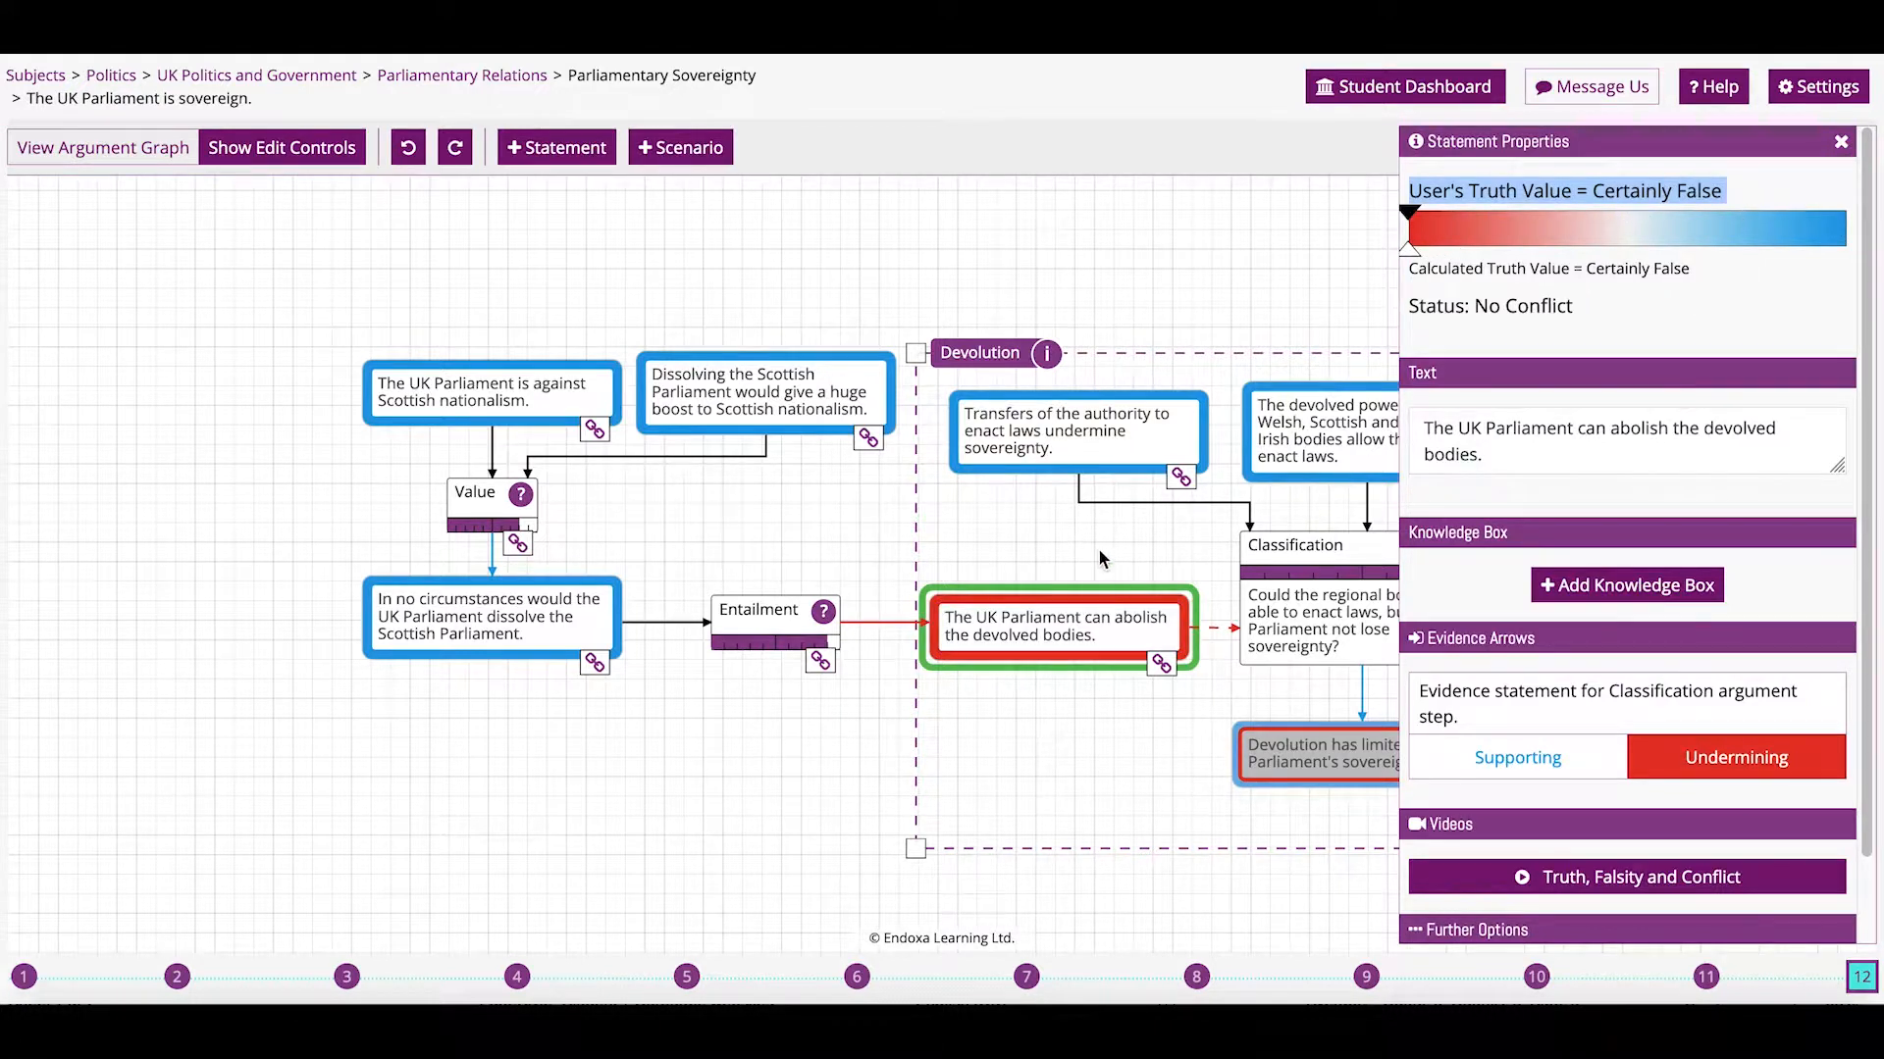
click(1285, 745)
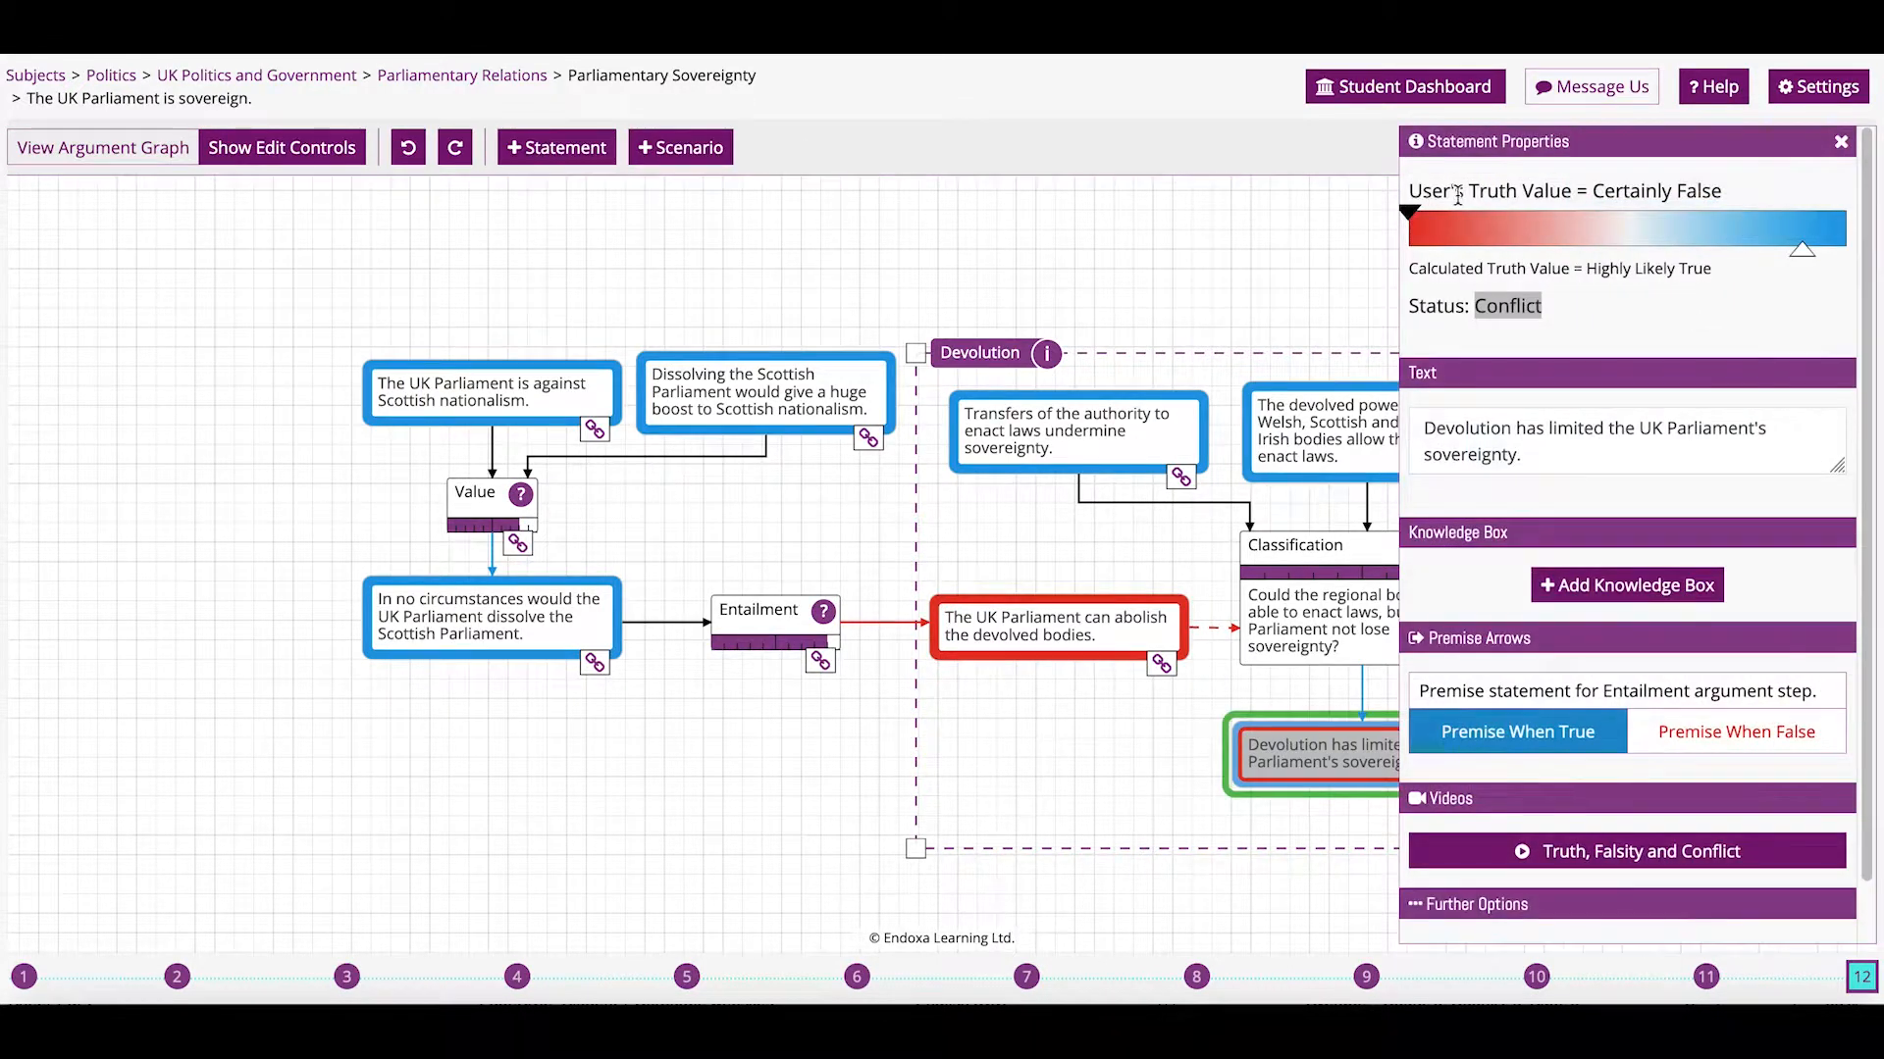
drag(1414, 224, 1844, 214)
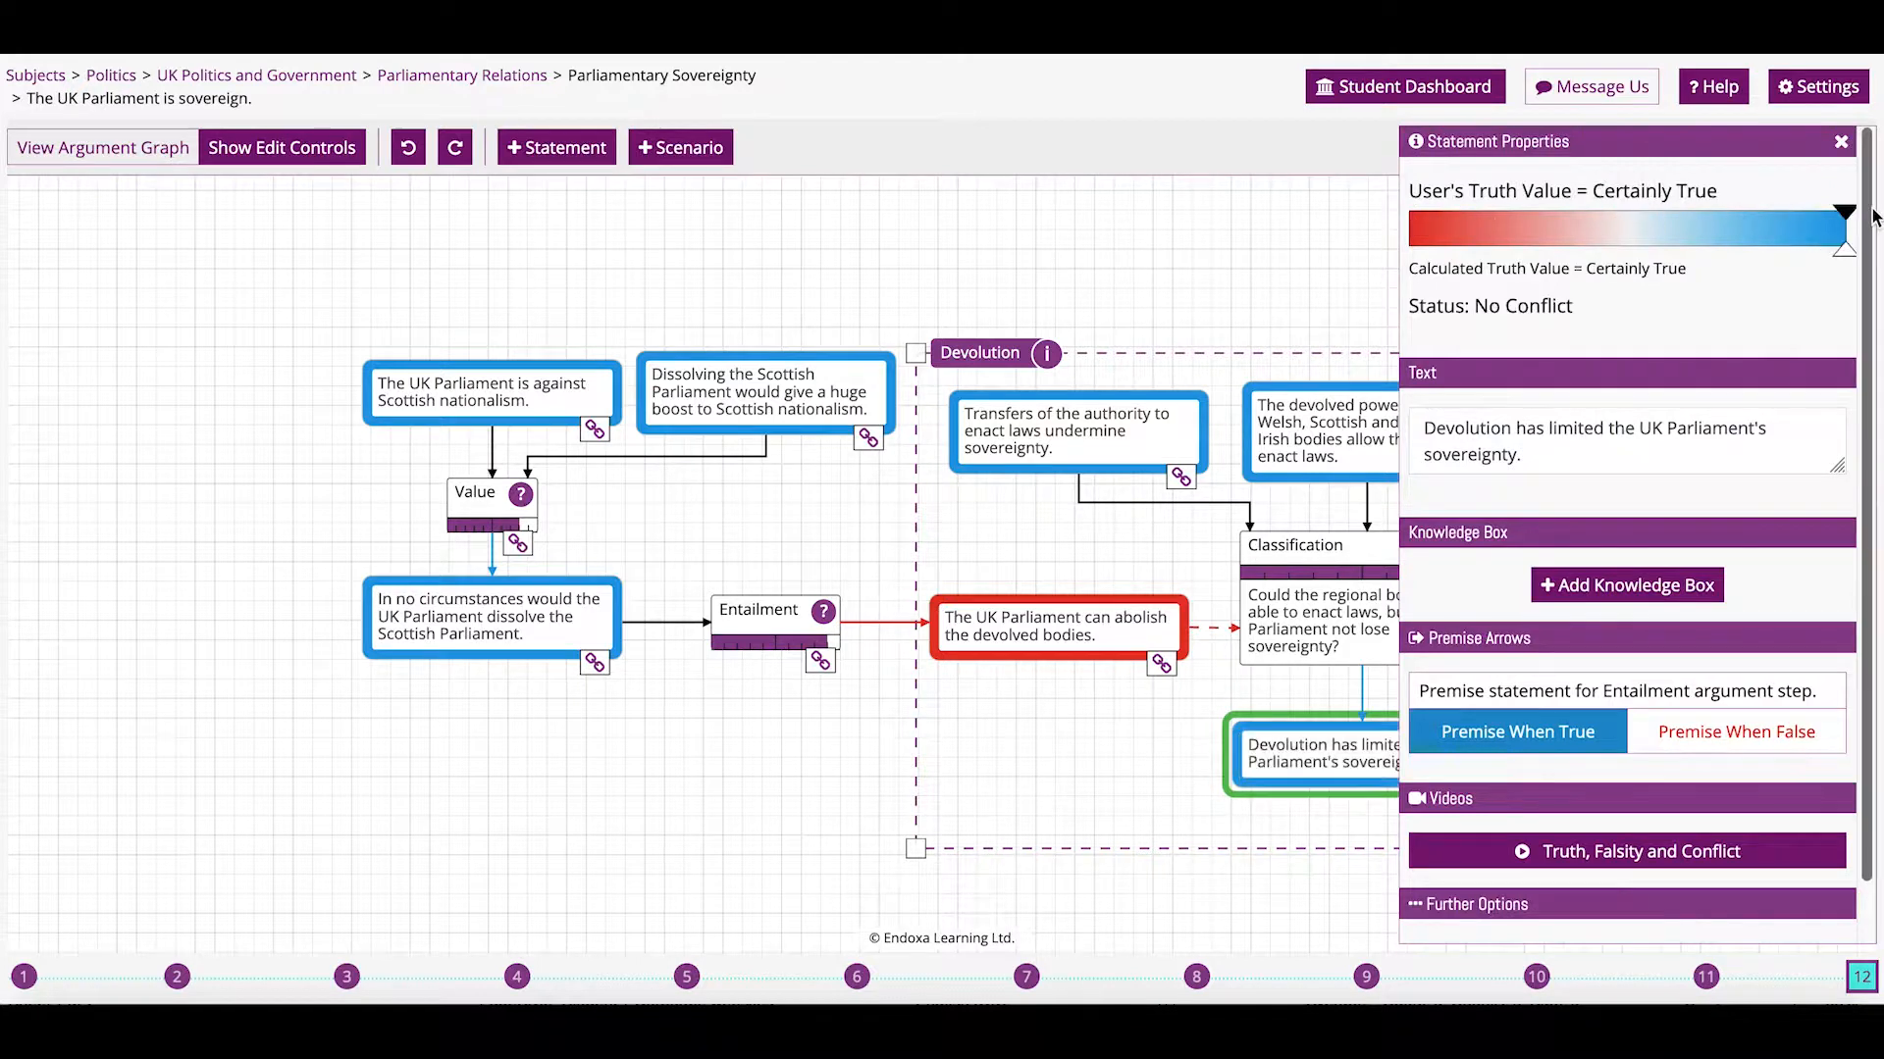
click(665, 769)
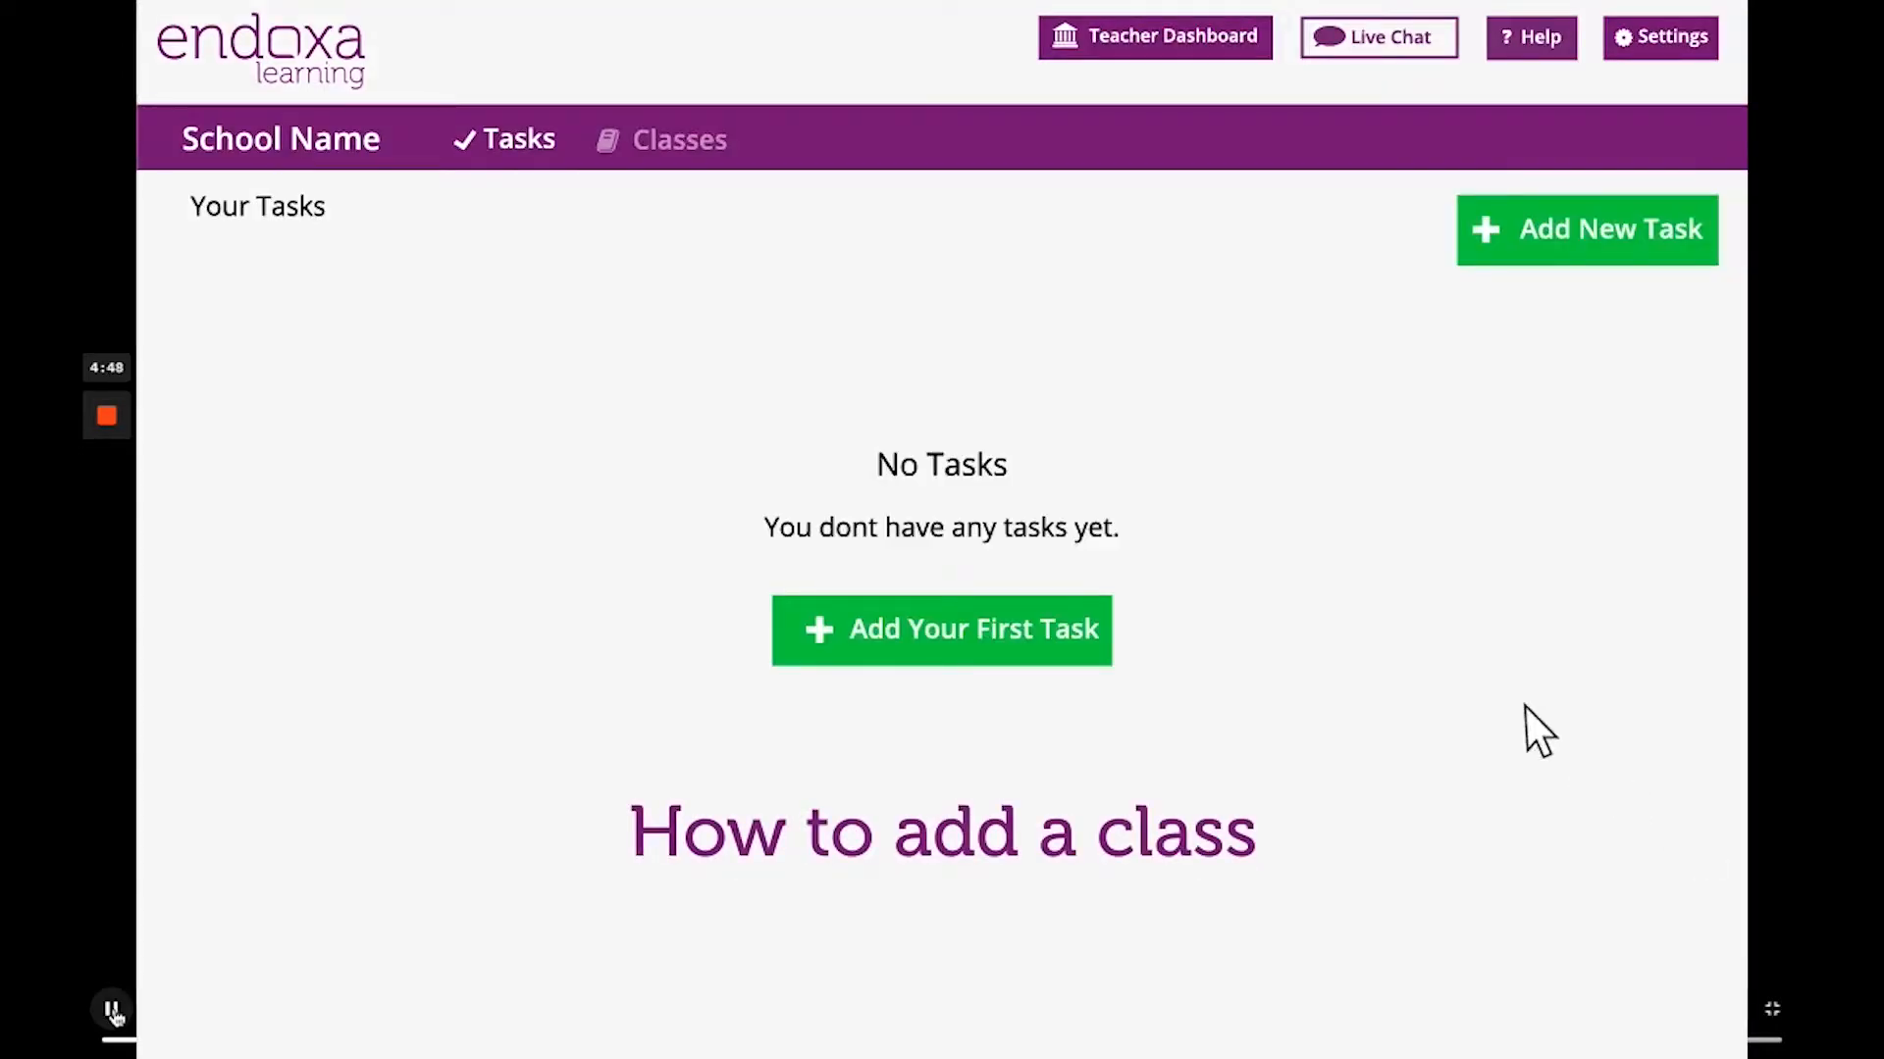
Add and save a new class named 'Class 1' with subject Geography.
click(726, 147)
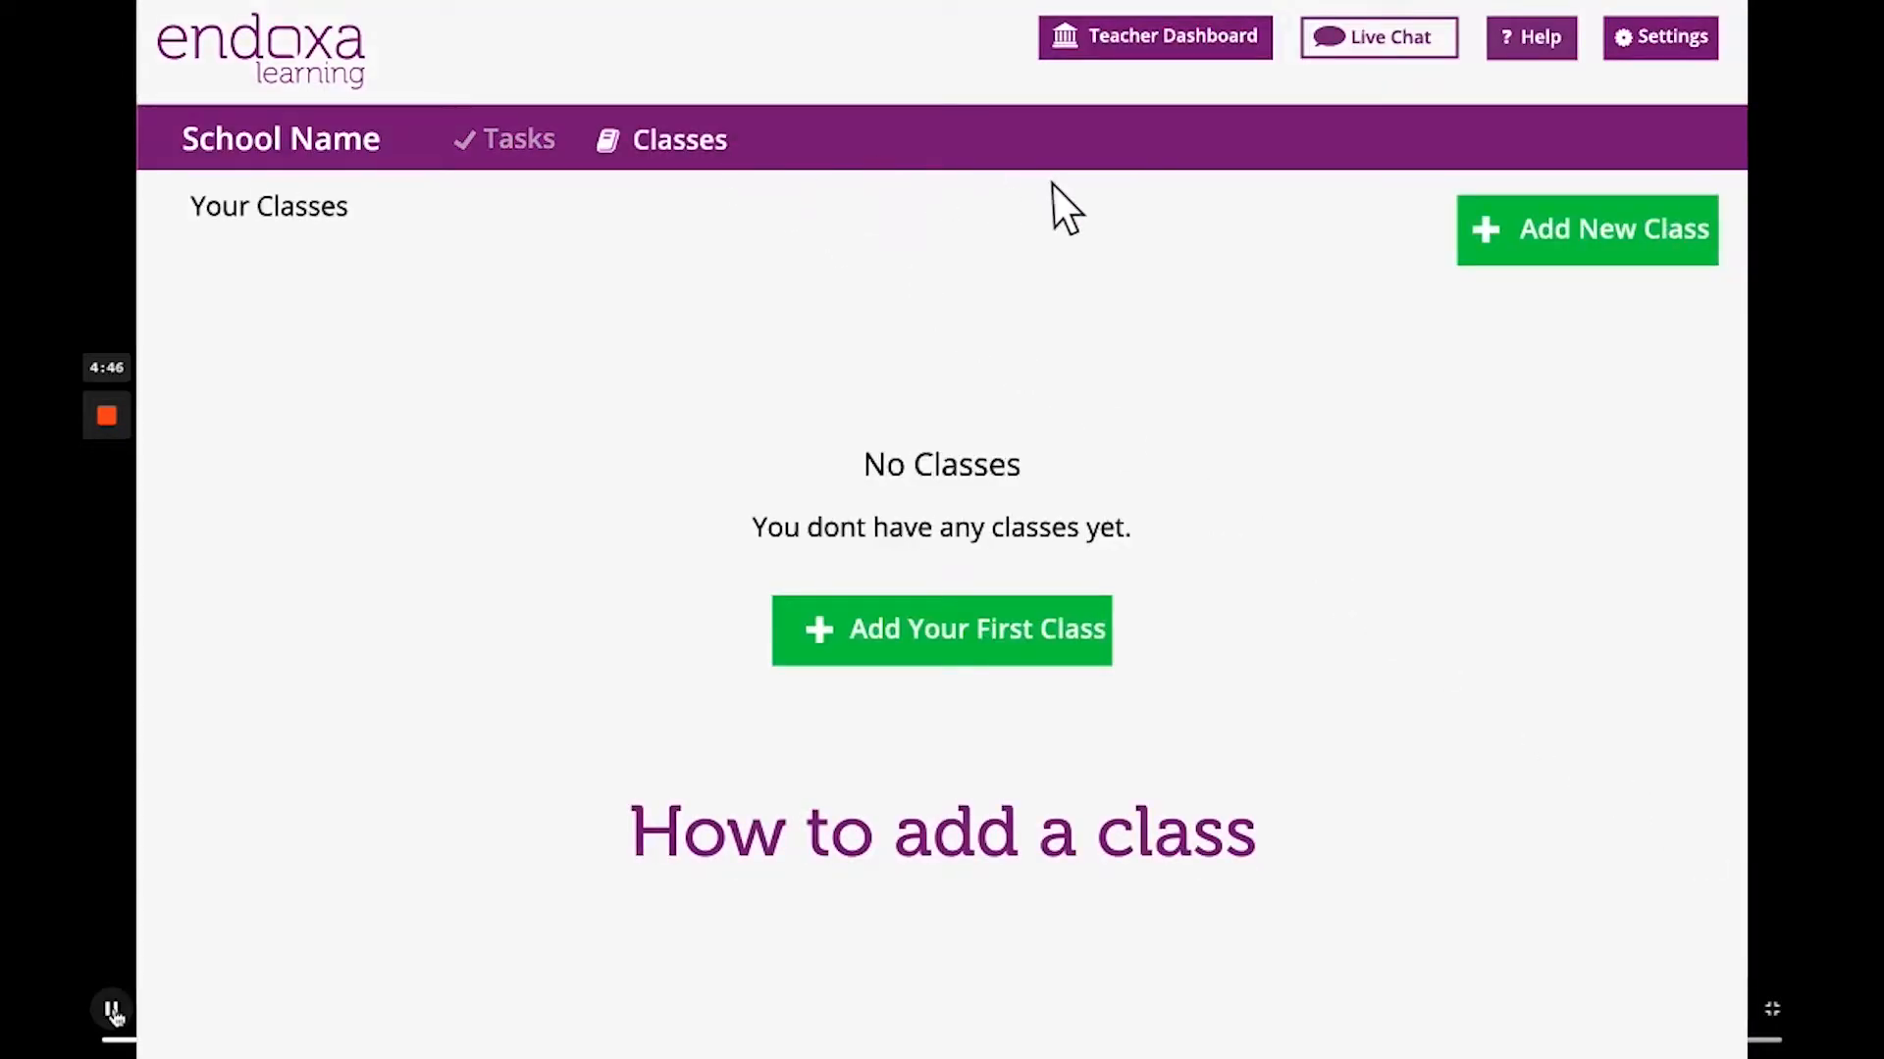
click(1511, 250)
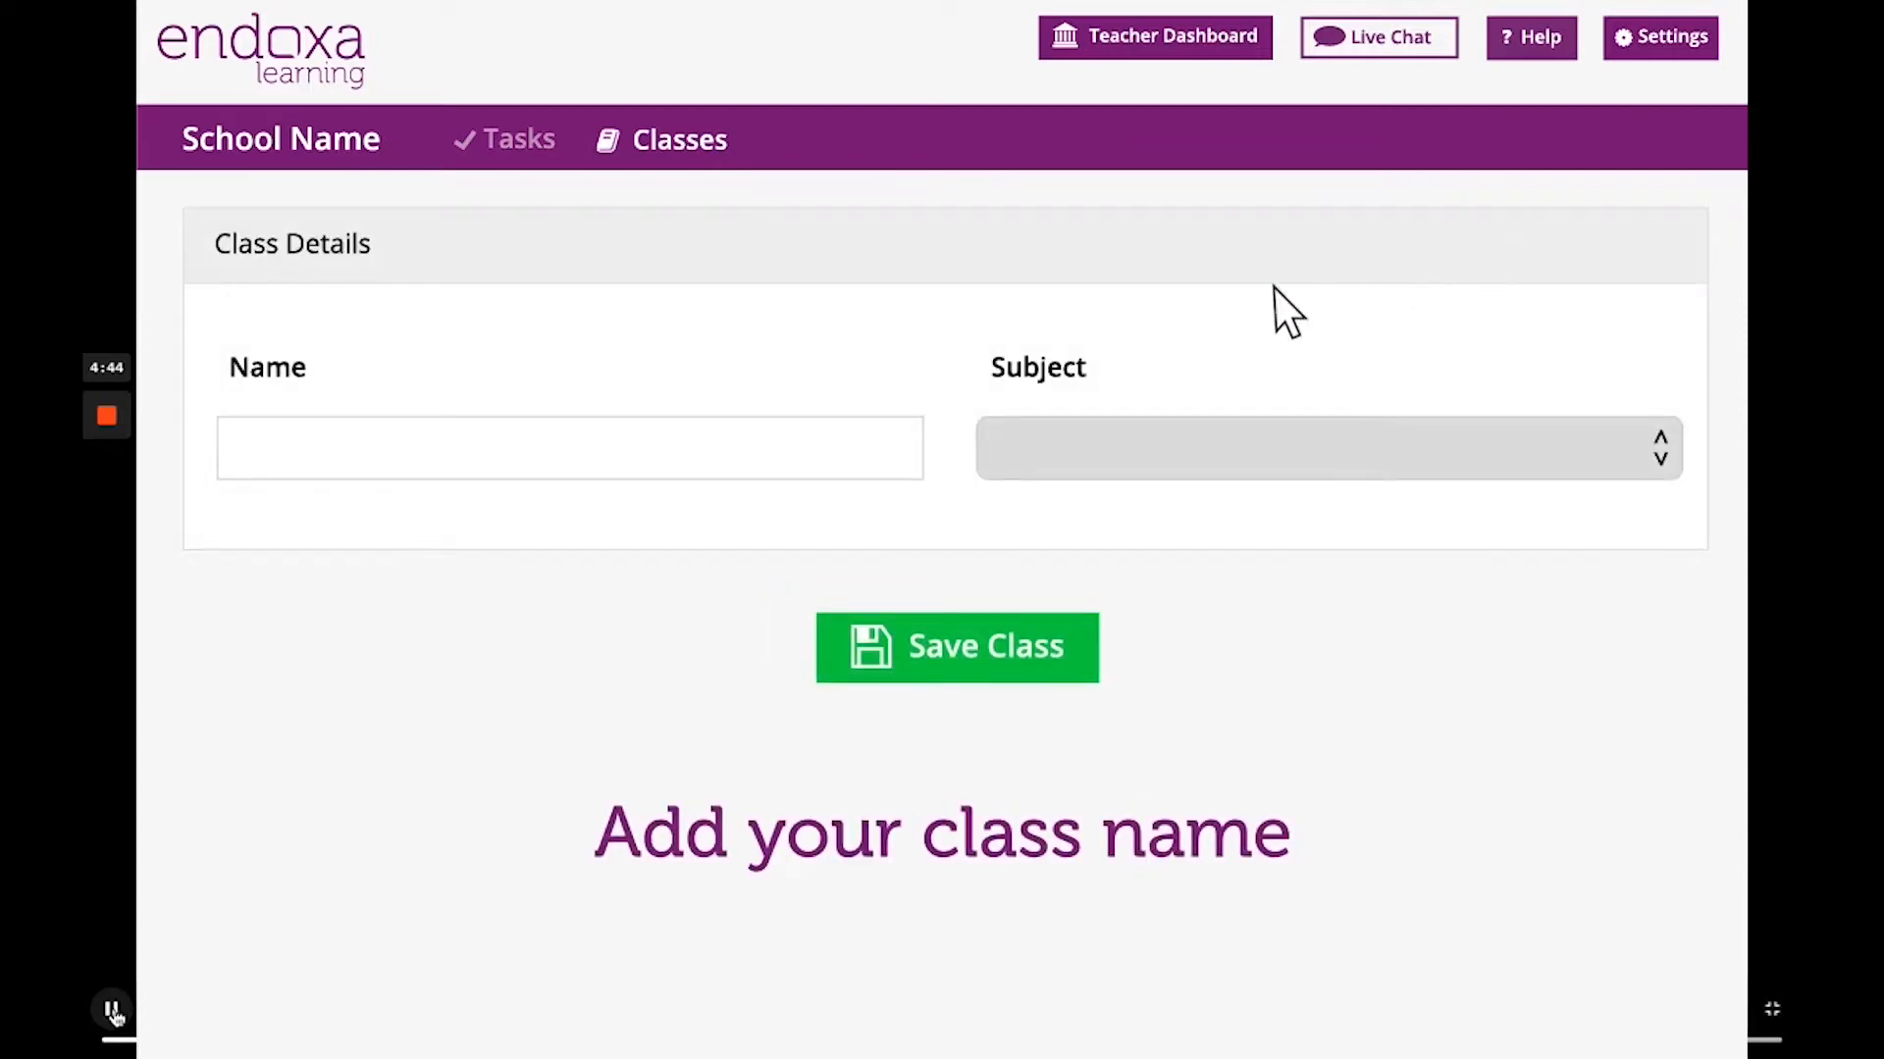
click(261, 462)
text(Class 1)
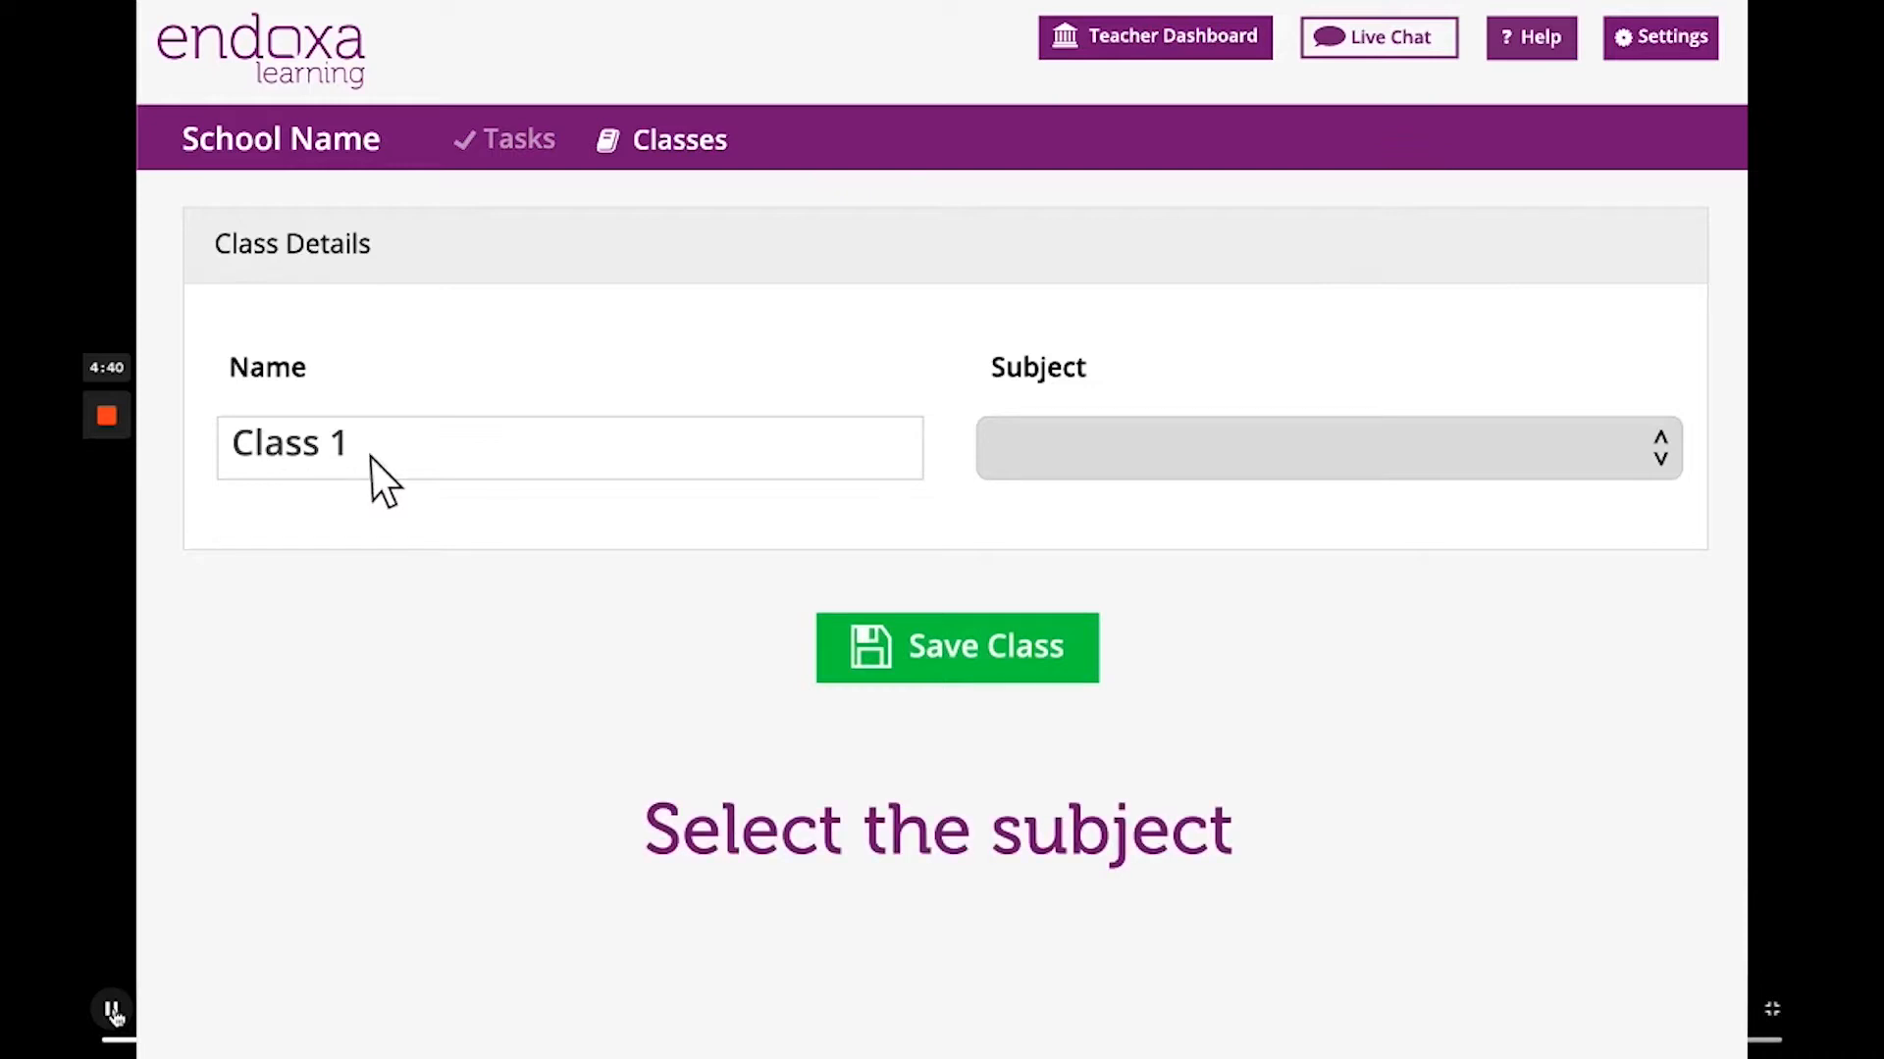
click(1585, 458)
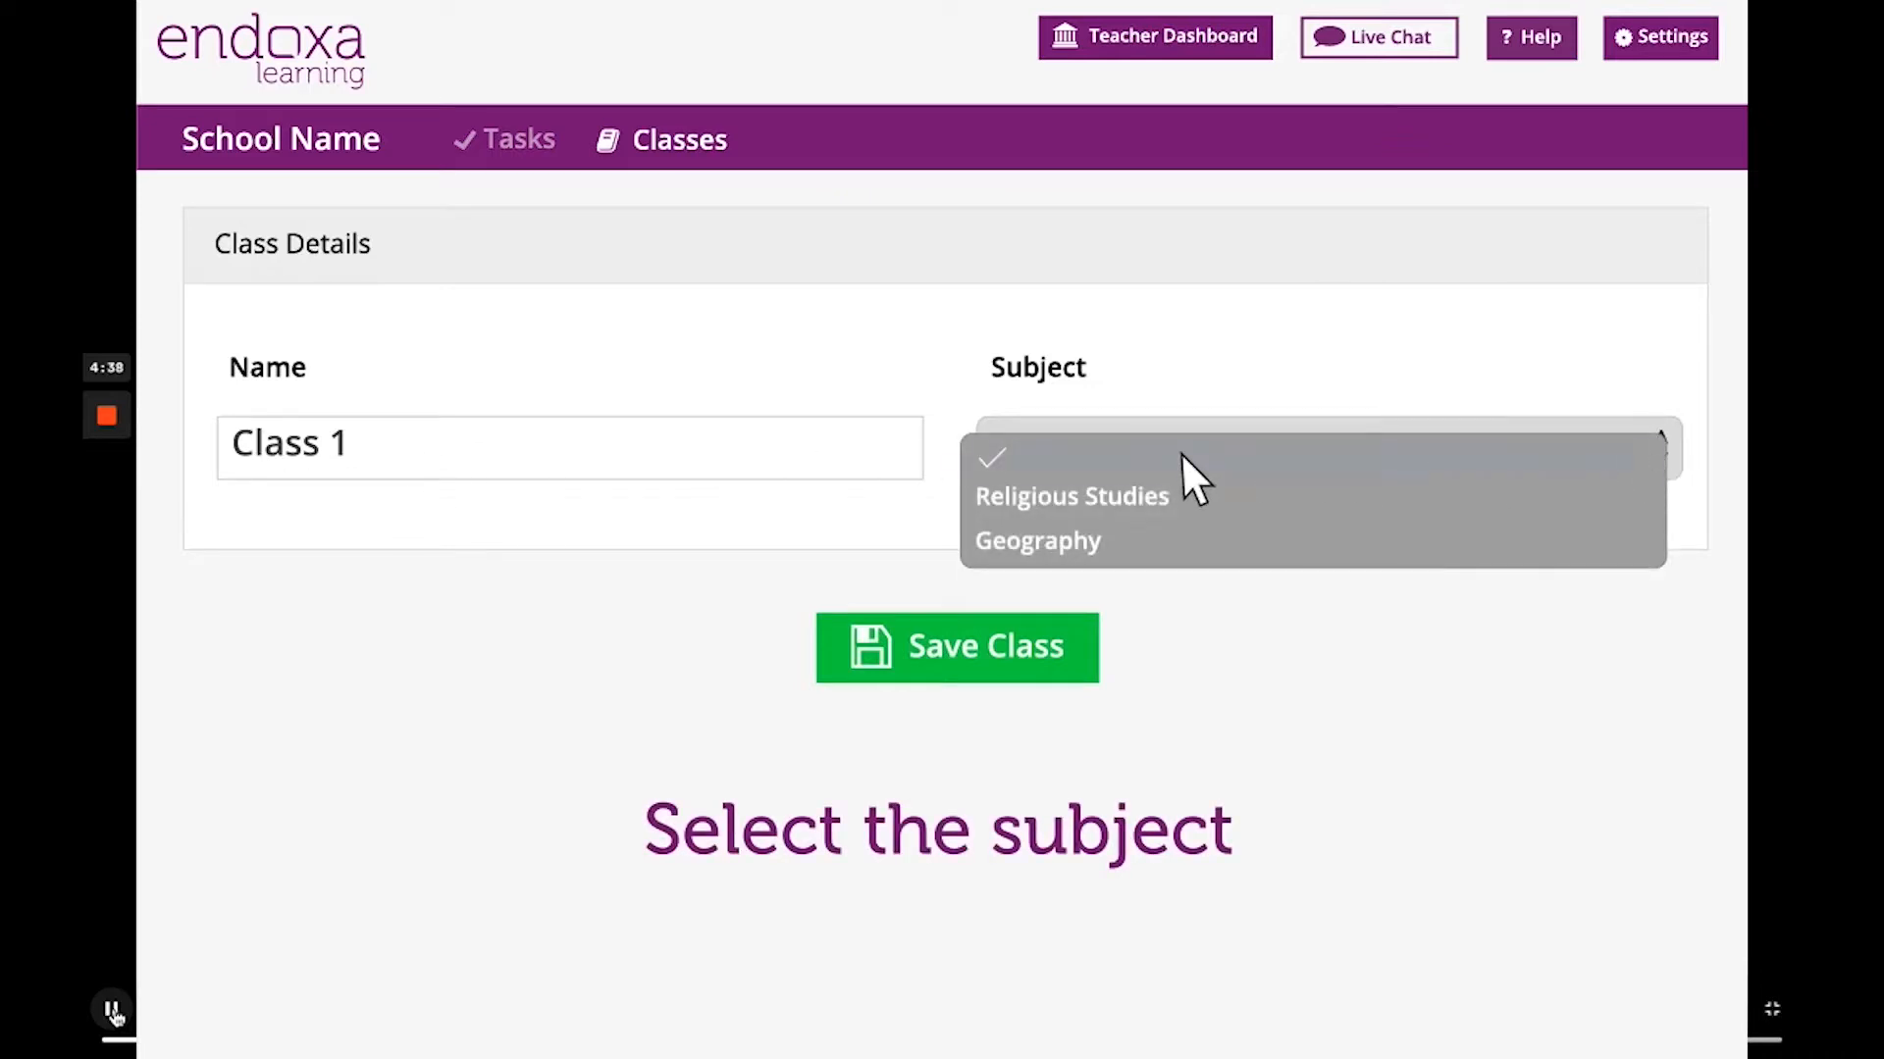
click(1183, 539)
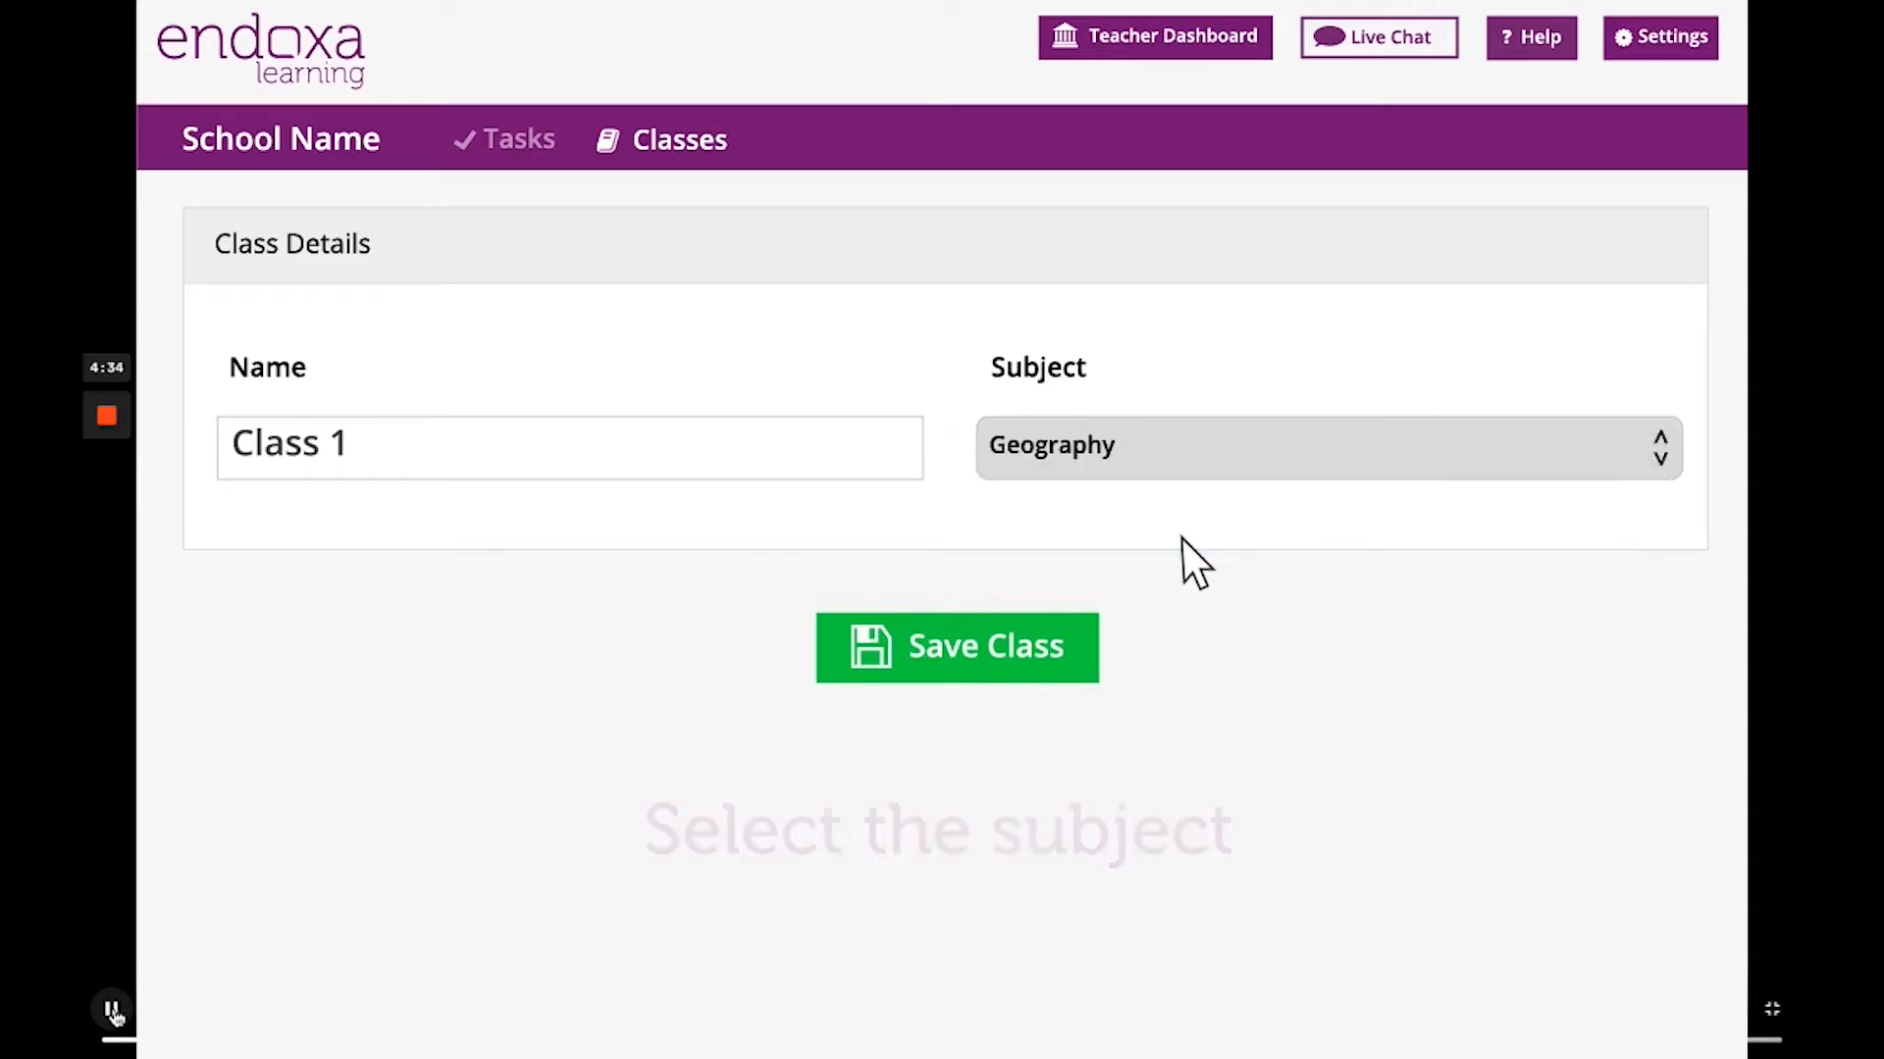
click(1032, 659)
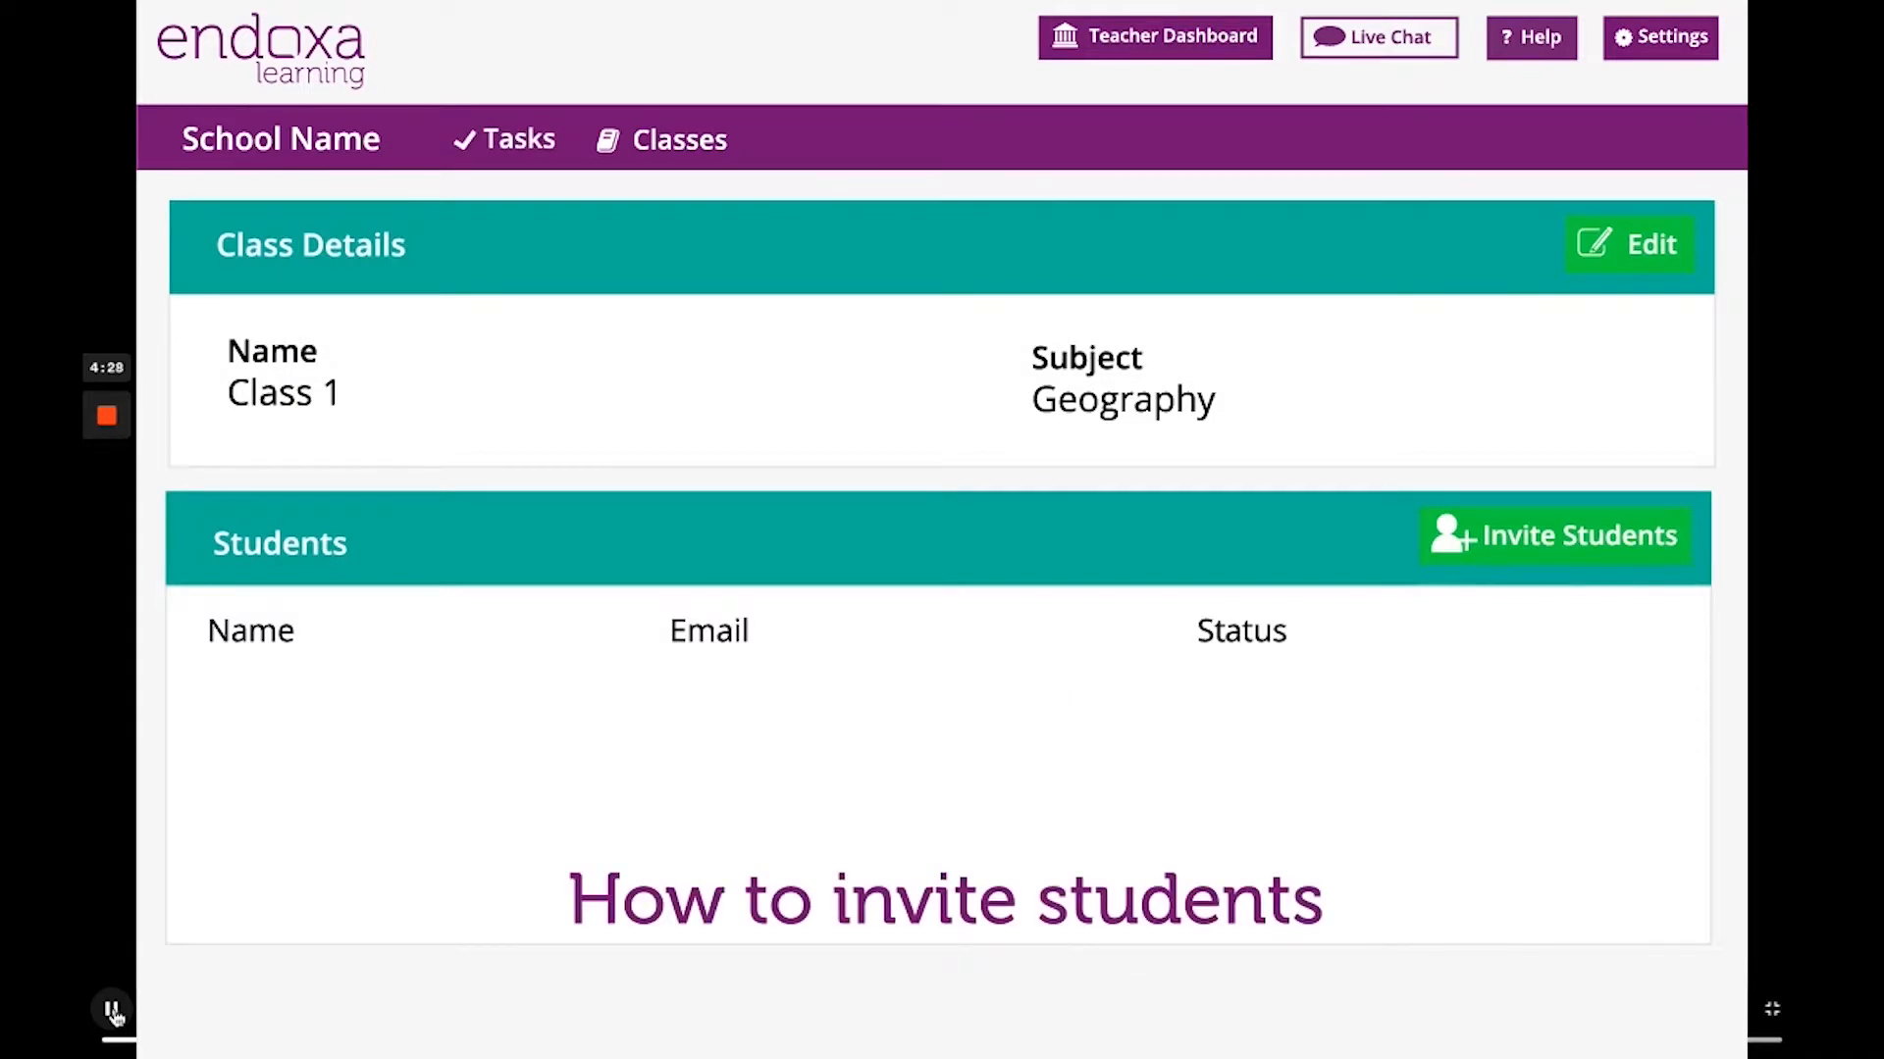
Enter the three students' e-mail addresses, comma-separated, in the Class 1 invite form and send.
click(1605, 545)
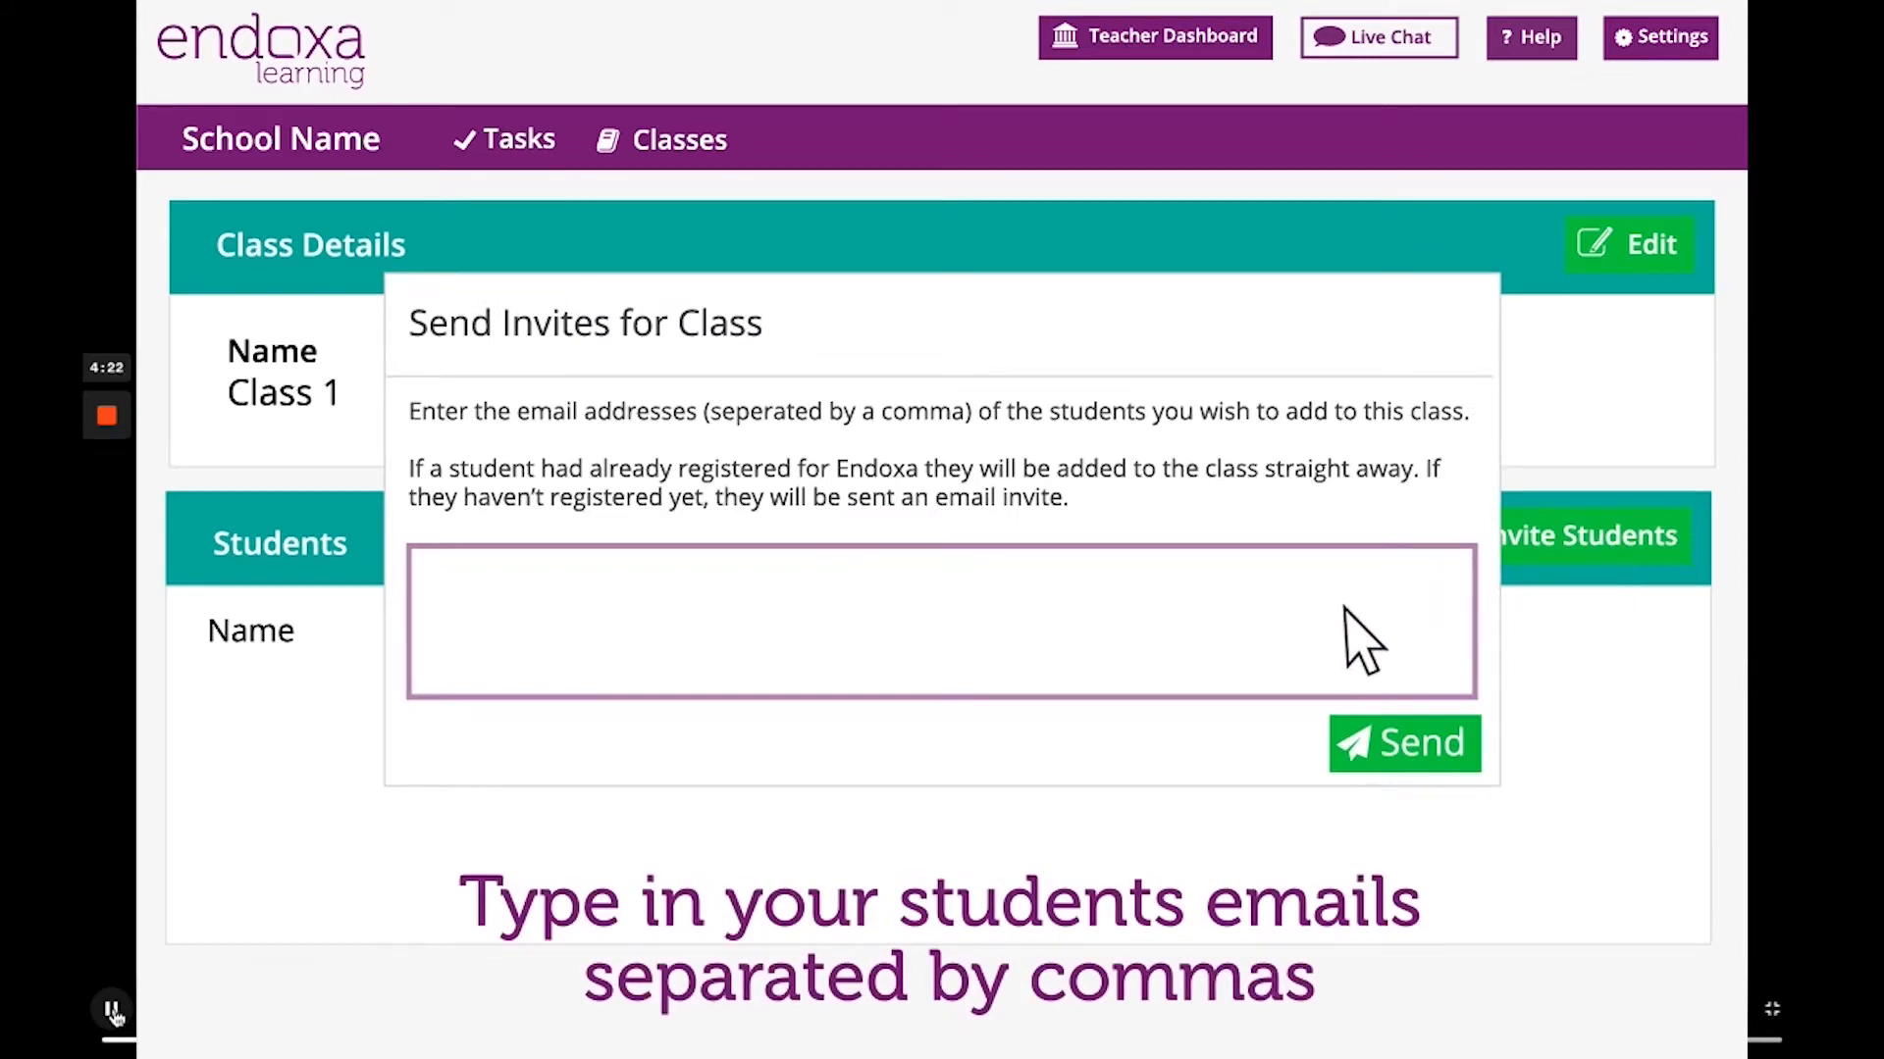
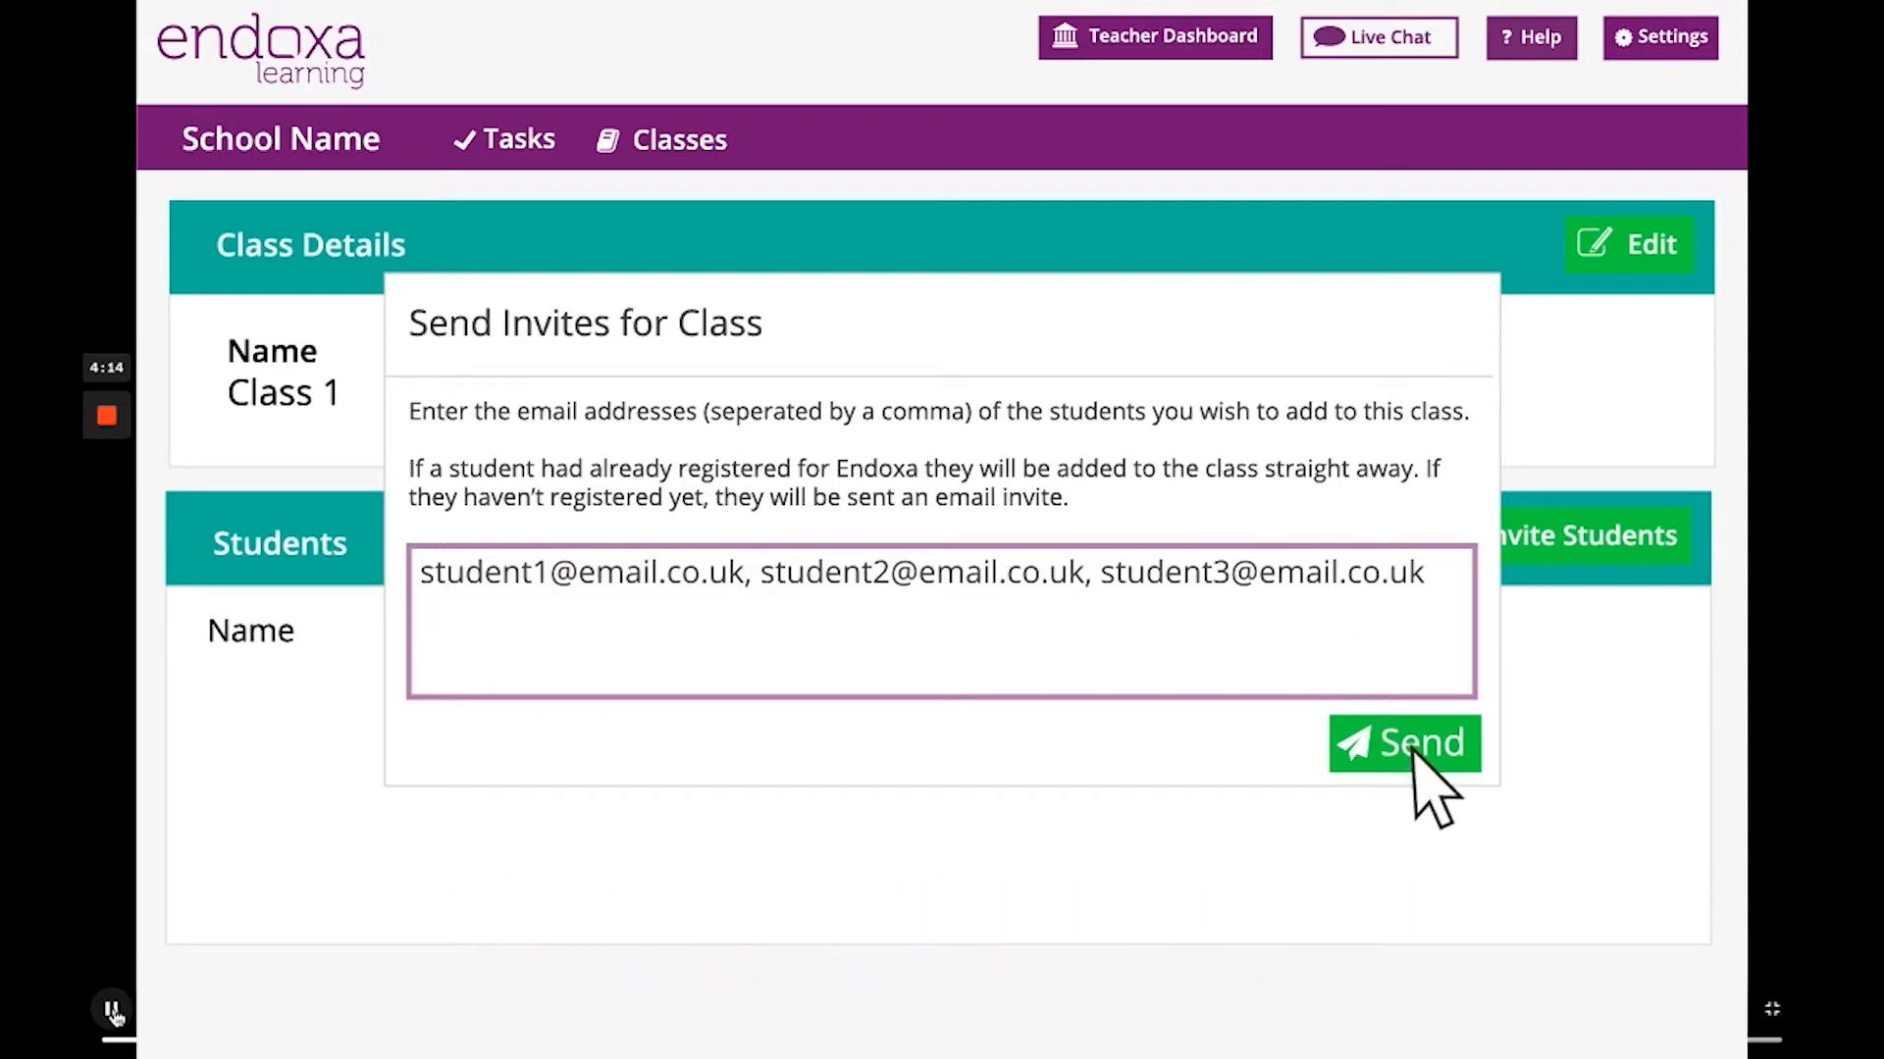
click(1412, 750)
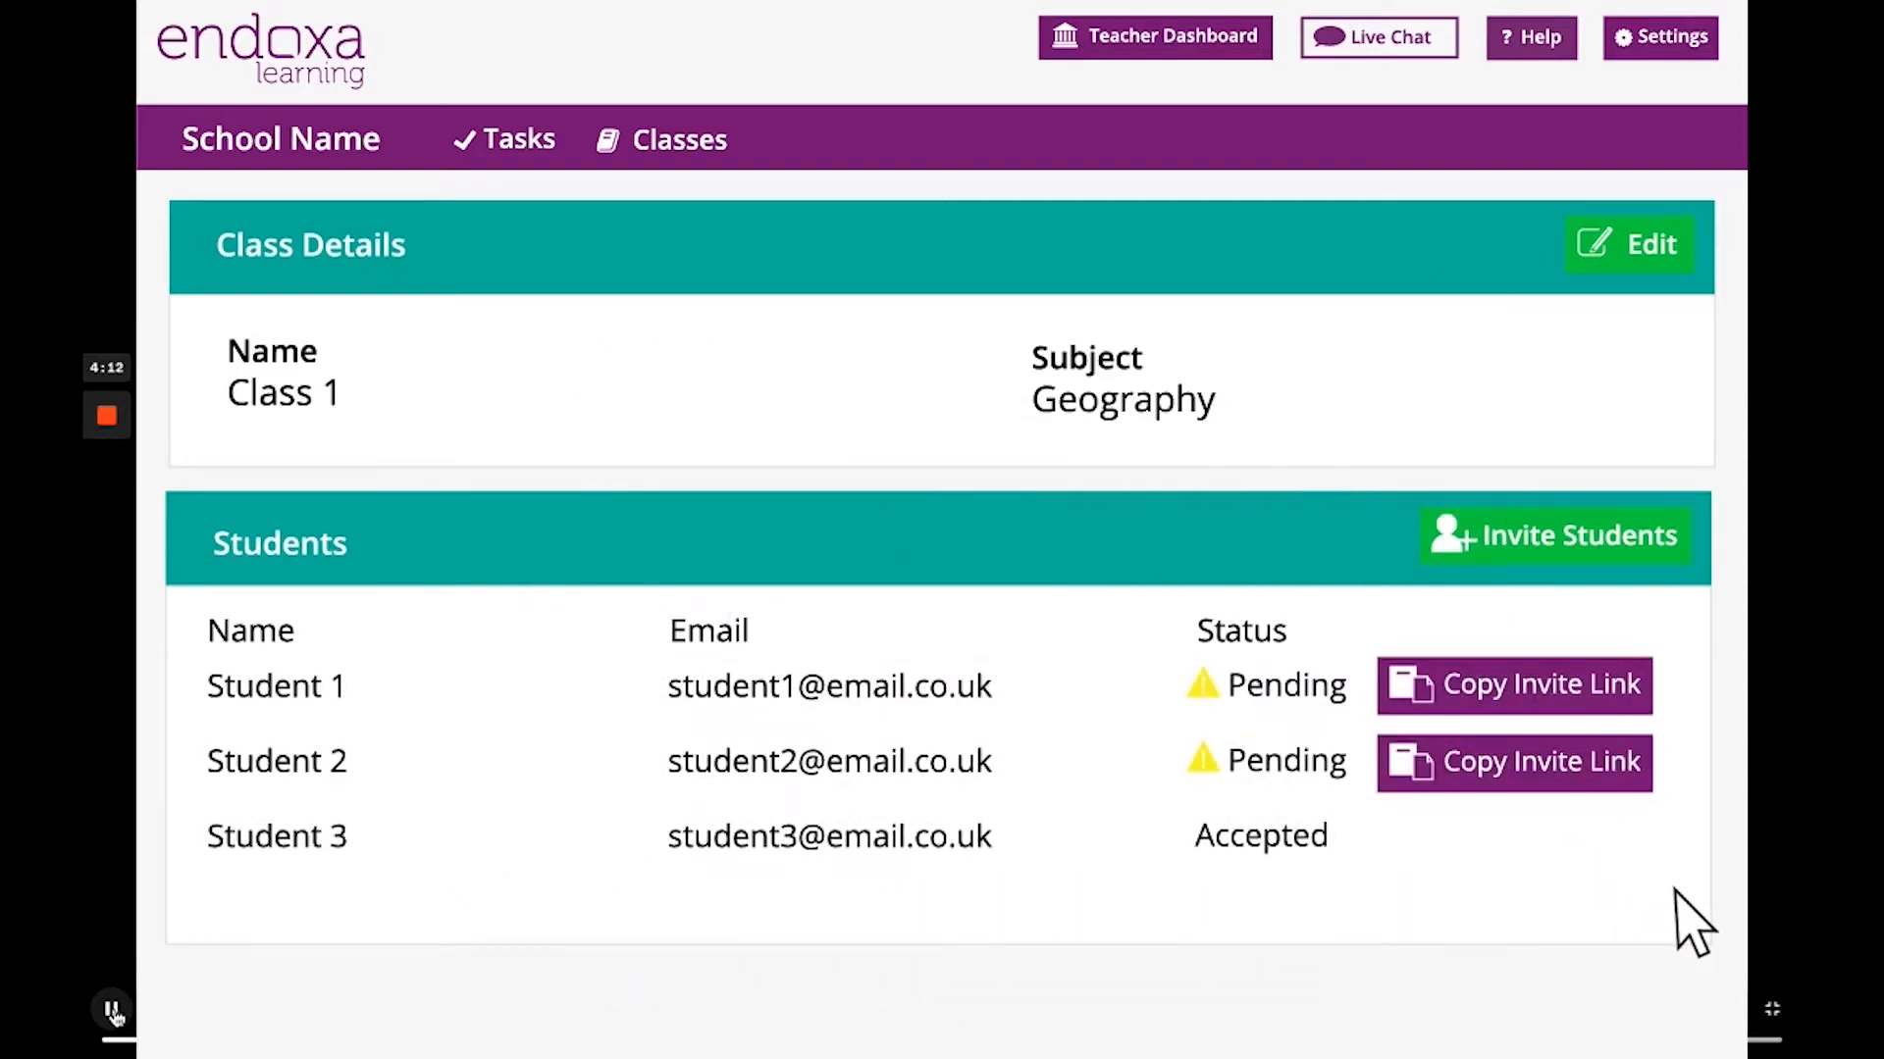